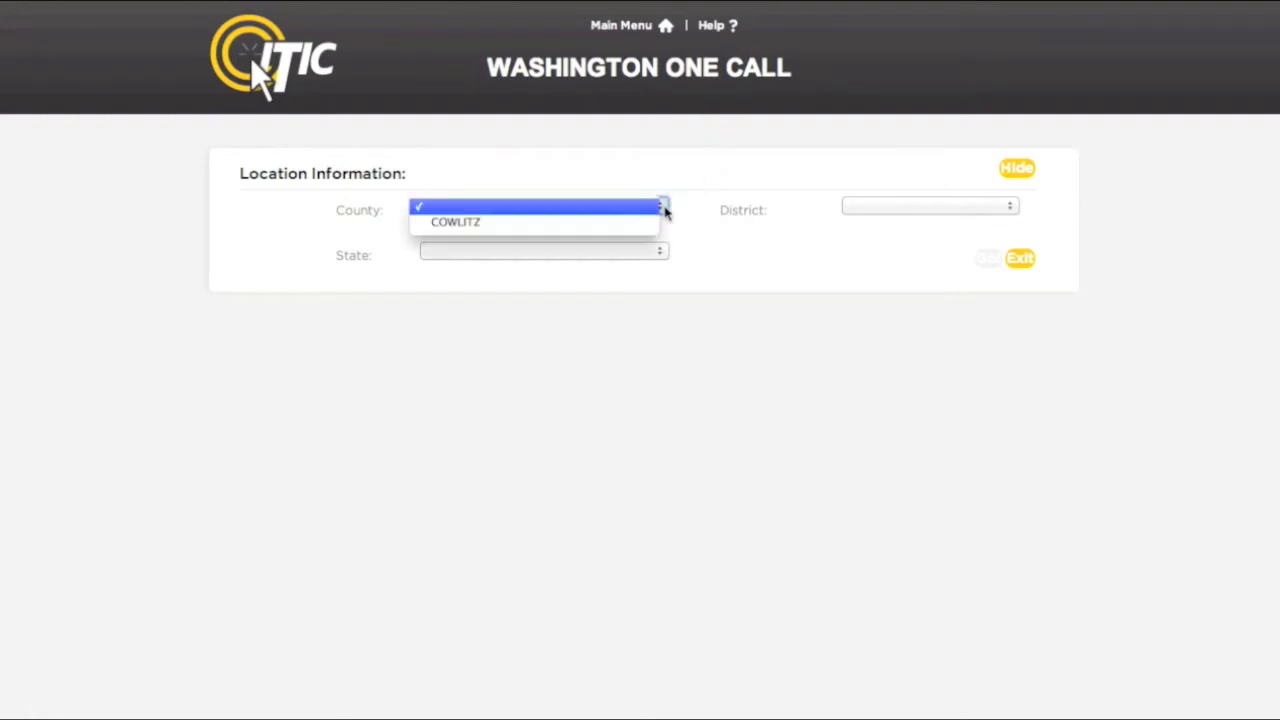
- Choose COWLITZ county (WA, district TEST12) and load its district records
click(651, 220)
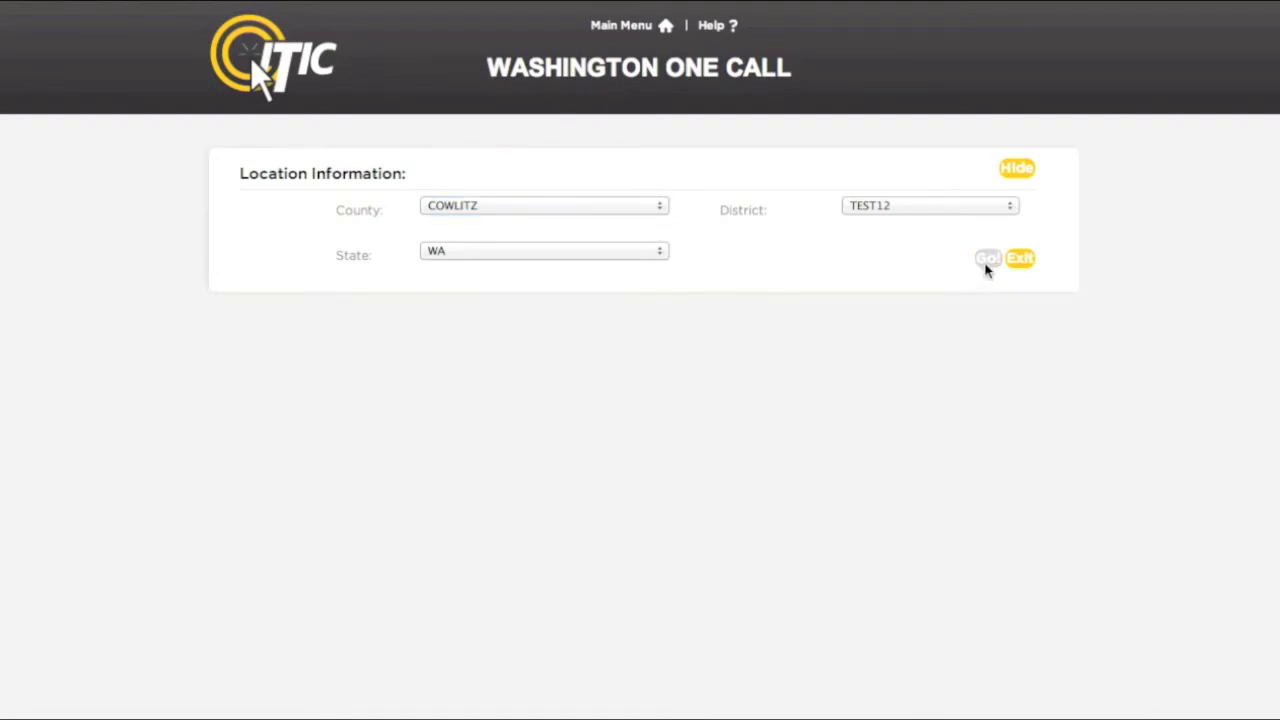
click(986, 262)
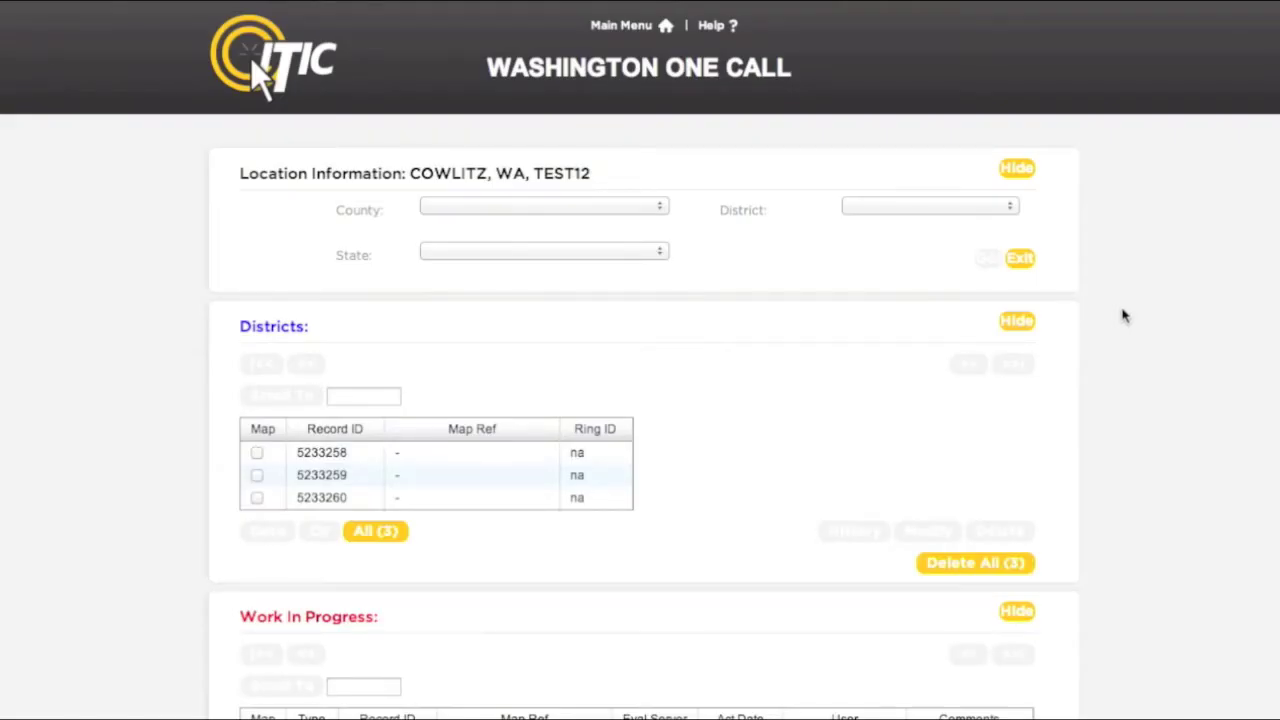
scroll(1123, 316, down, 3)
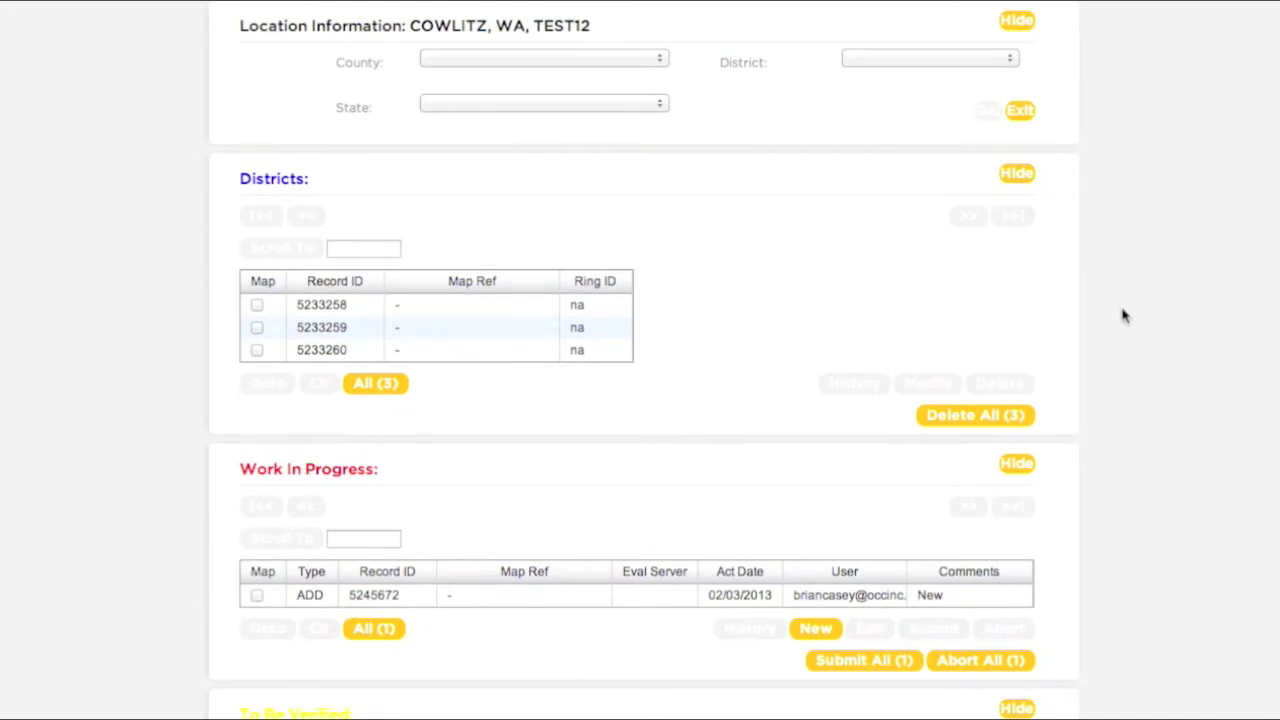
scroll(1123, 316, down, 5)
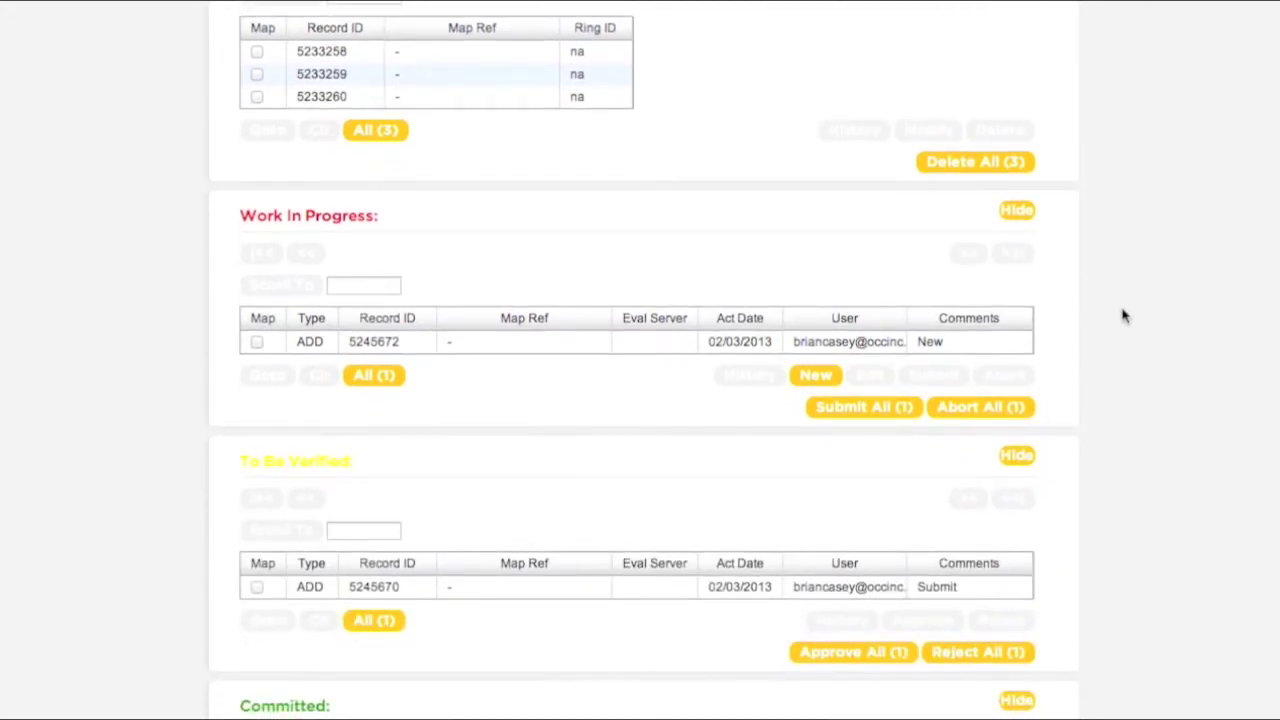
scroll(1123, 316, down, 5)
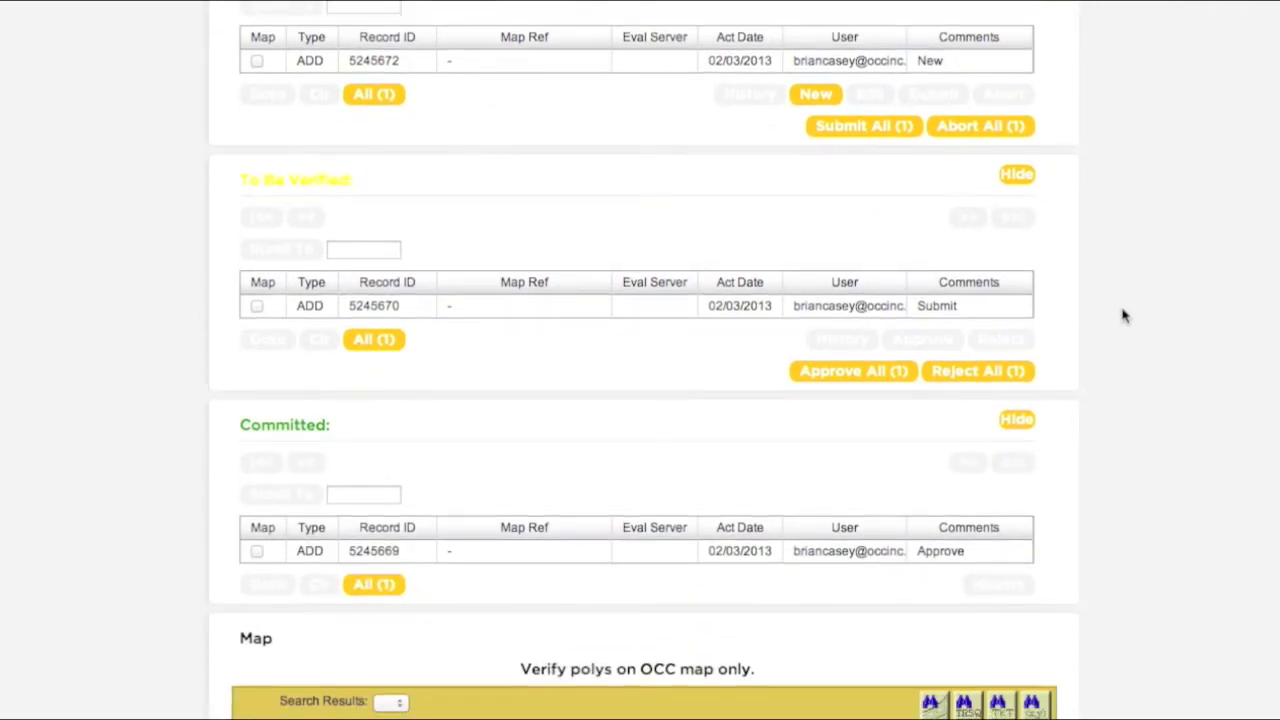
scroll(1123, 316, down, 5)
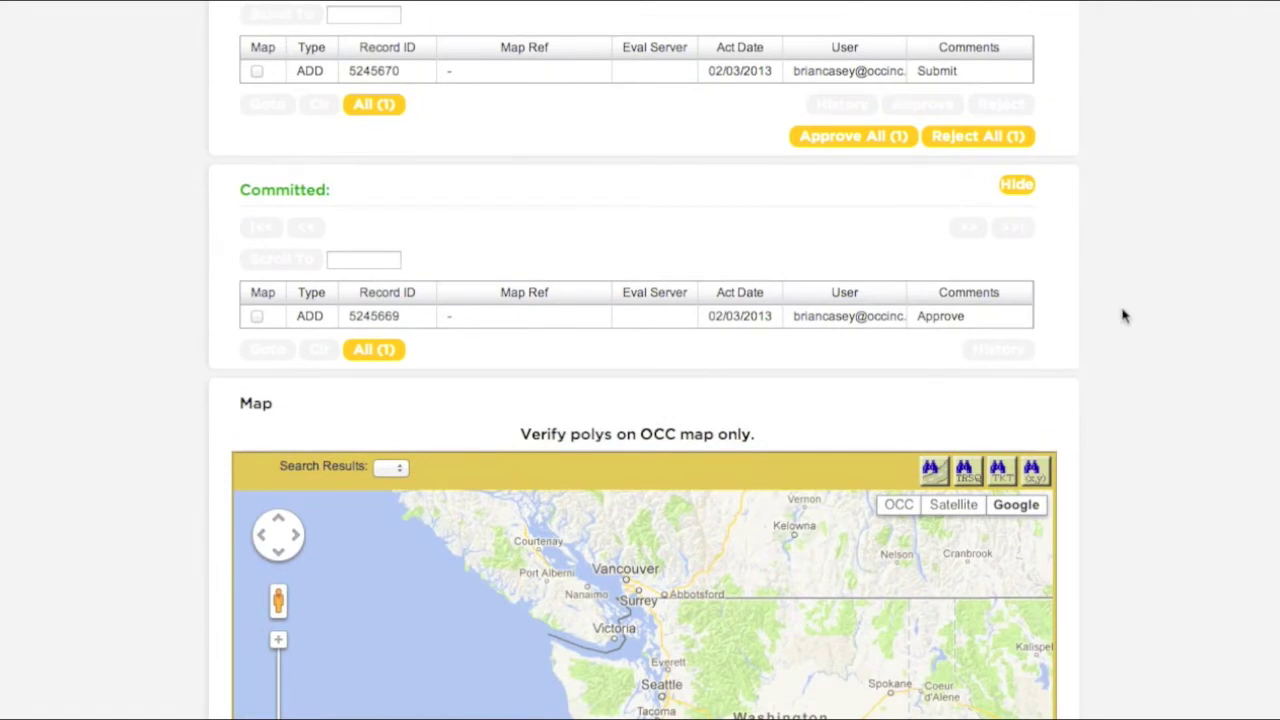
scroll(1123, 316, down, 8)
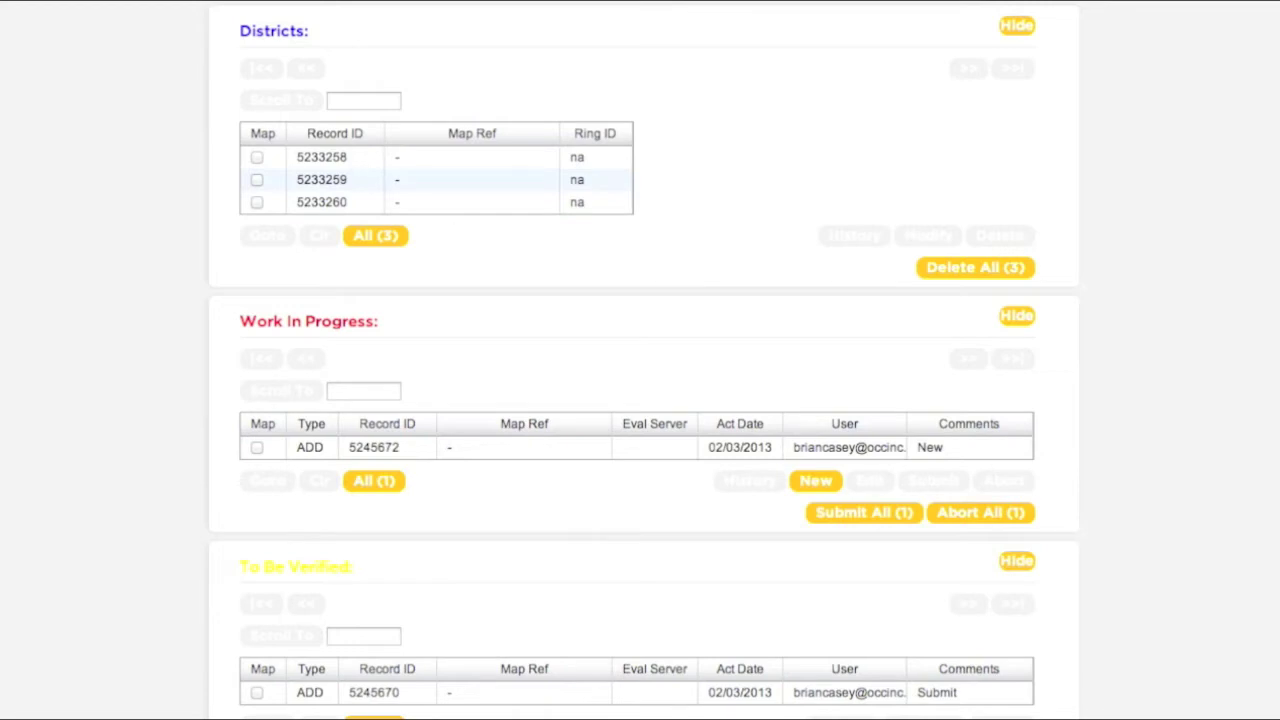
- Mark all three TEST12 district records and display their polygons over Kelso on the map
click(398, 244)
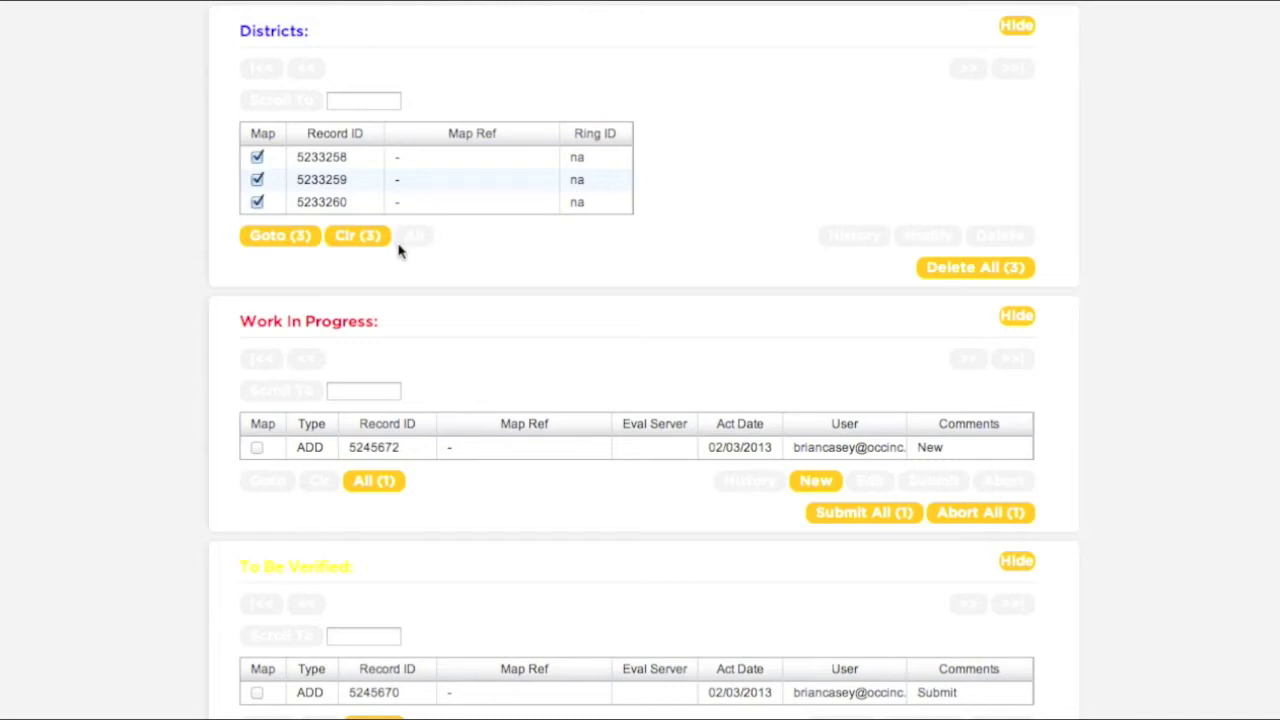
click(302, 246)
scroll(163, 340, down, 6)
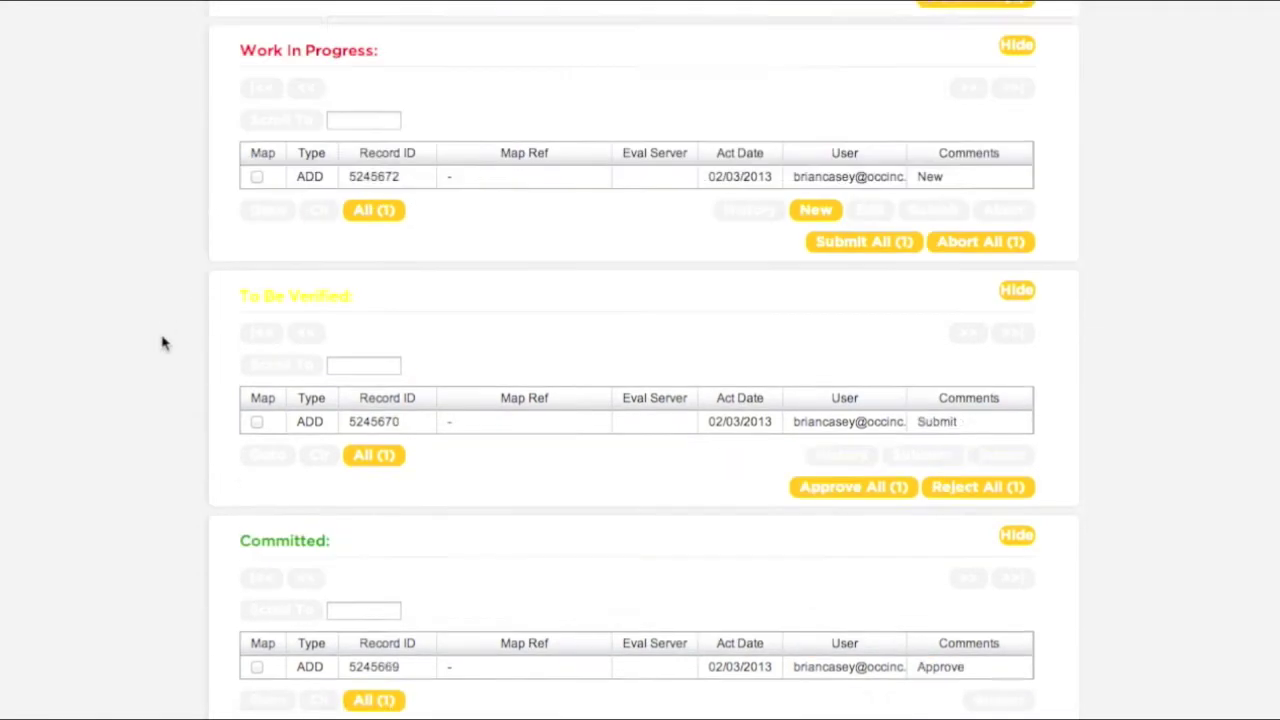
scroll(163, 343, down, 4)
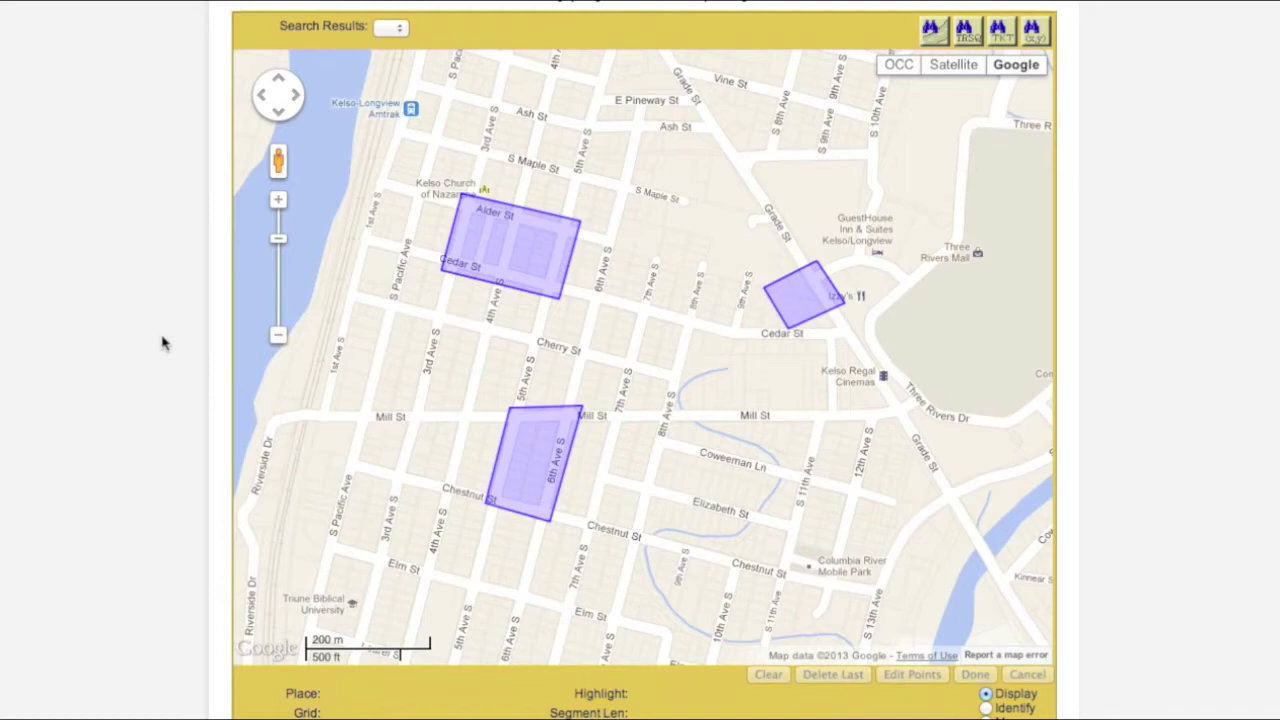
scroll(163, 343, up, 9)
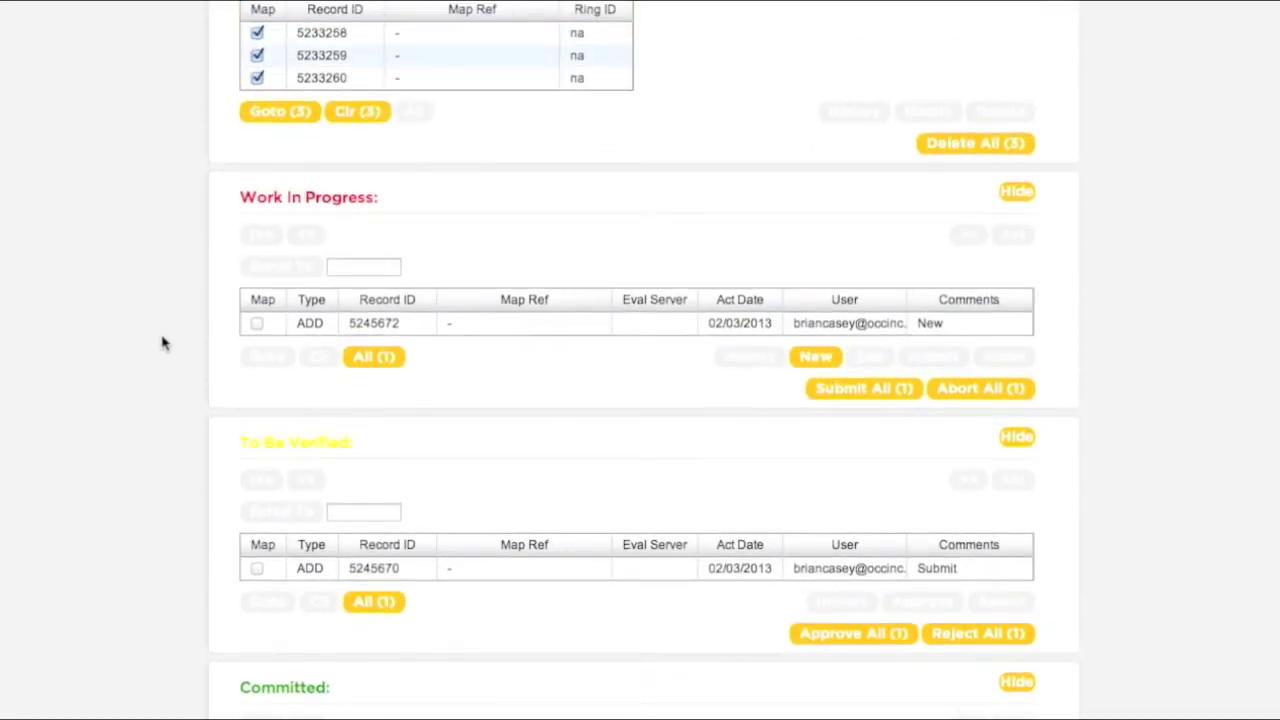
- Map the Work In Progress, To Be Verified and Committed records, then identify the small blue polygon as 5233260
click(366, 360)
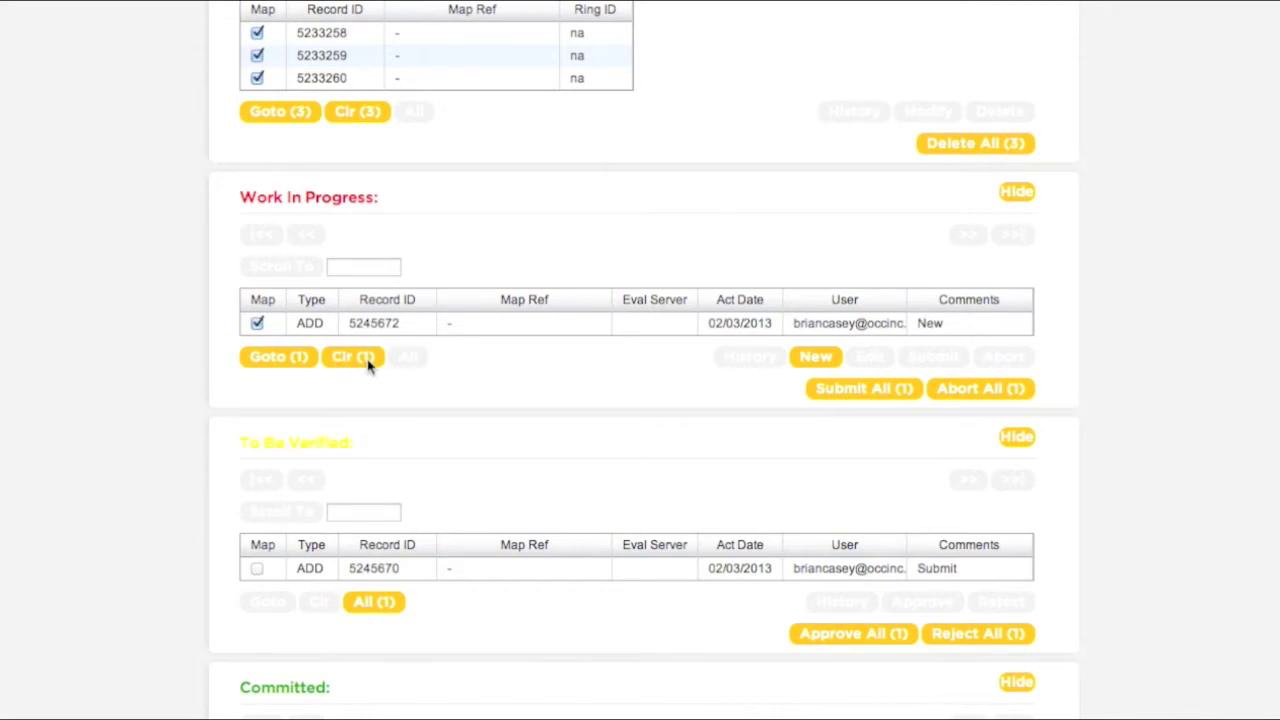
scroll(366, 366, down, 2)
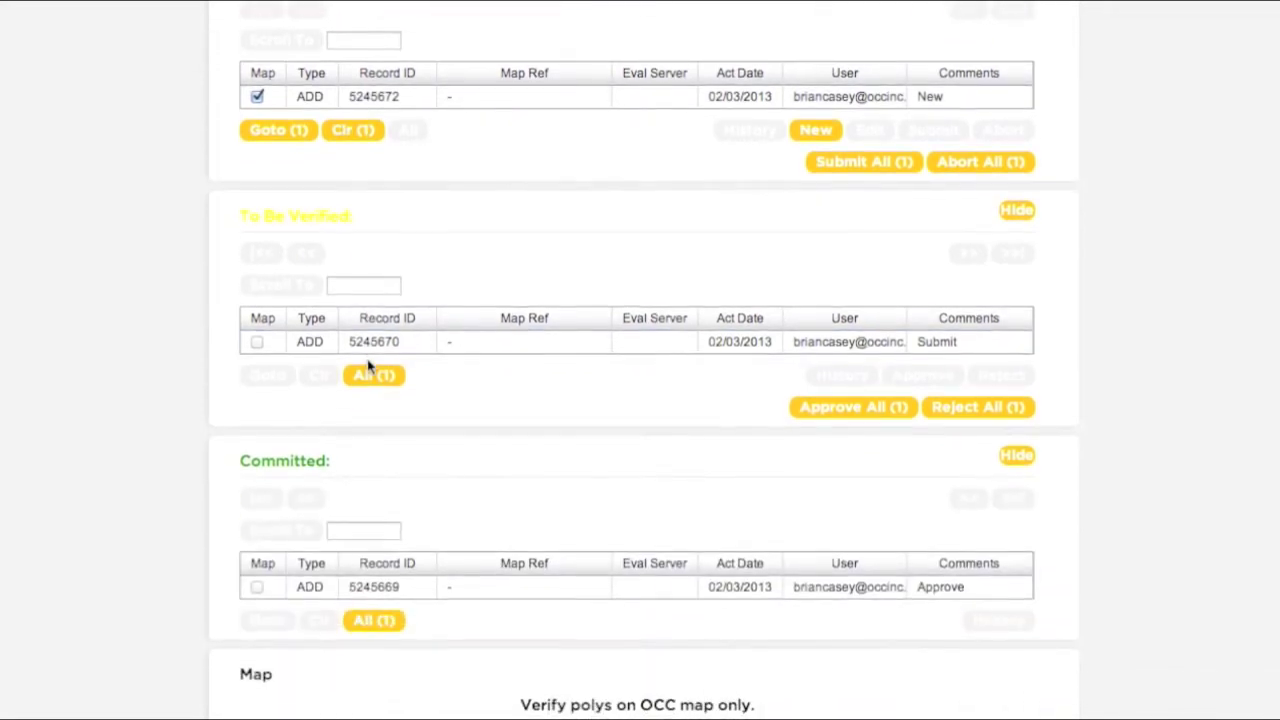
click(372, 376)
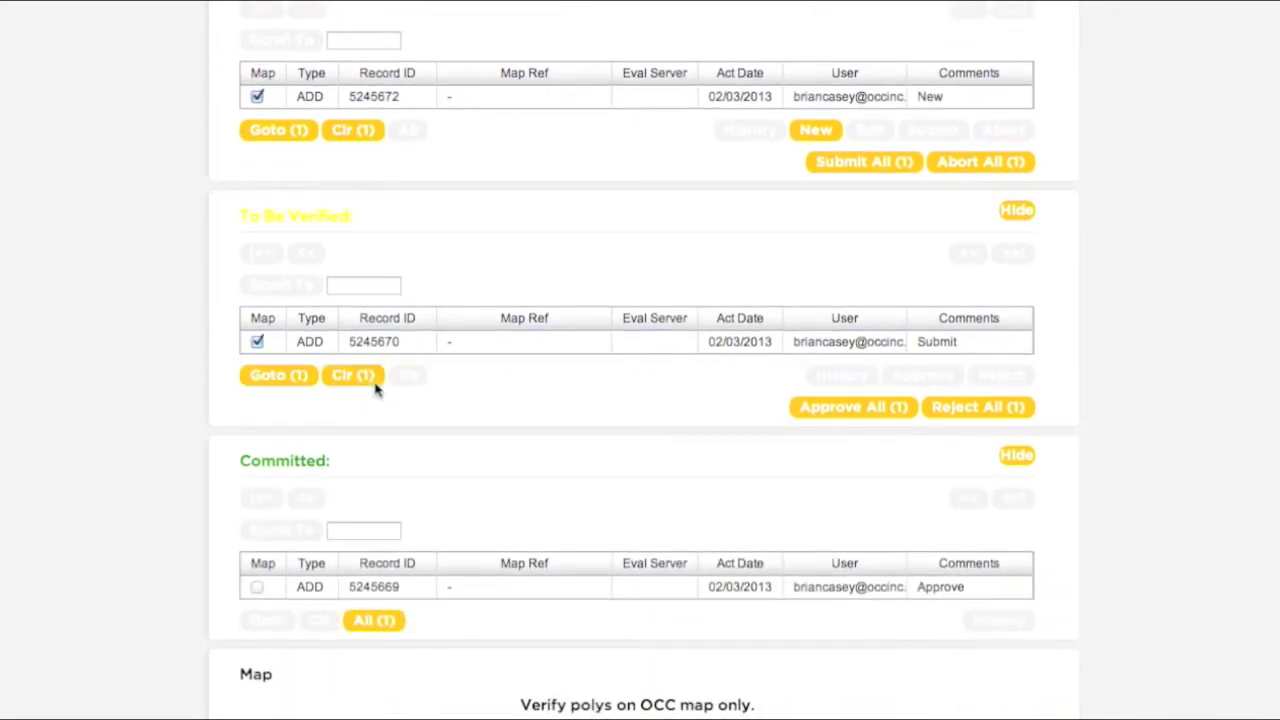
scroll(477, 460, down, 2)
click(399, 412)
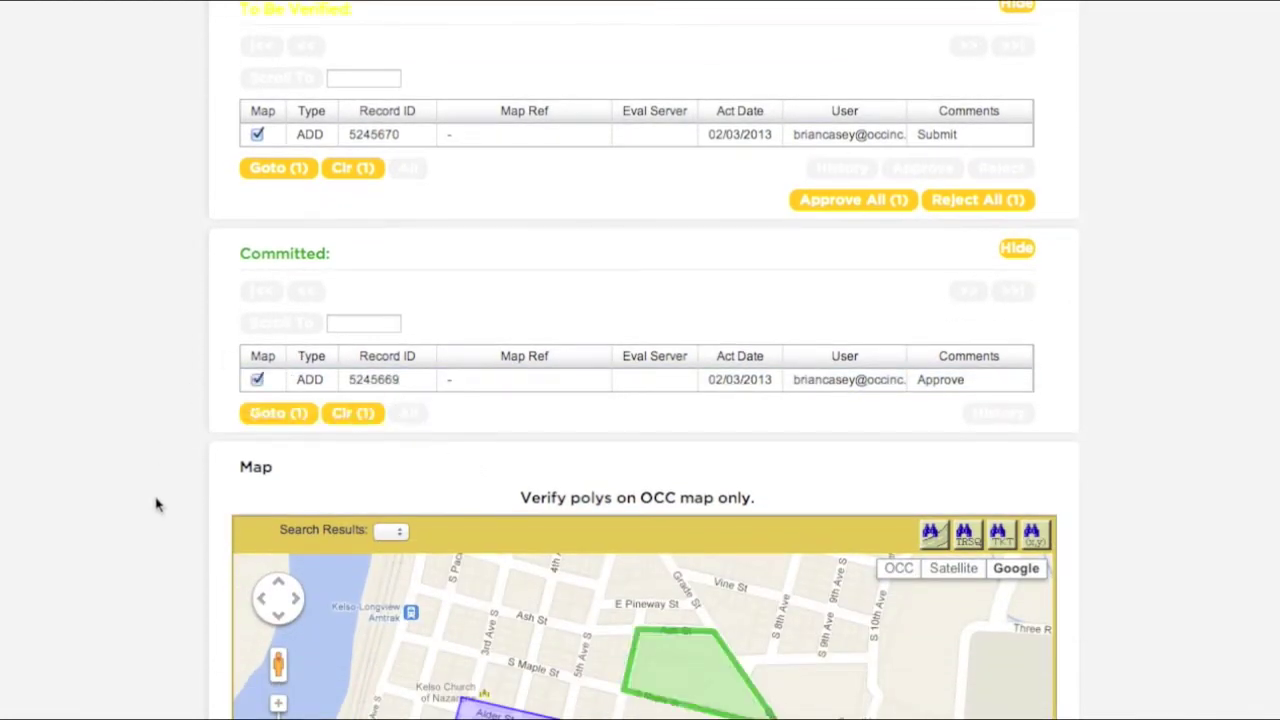
scroll(155, 505, down, 5)
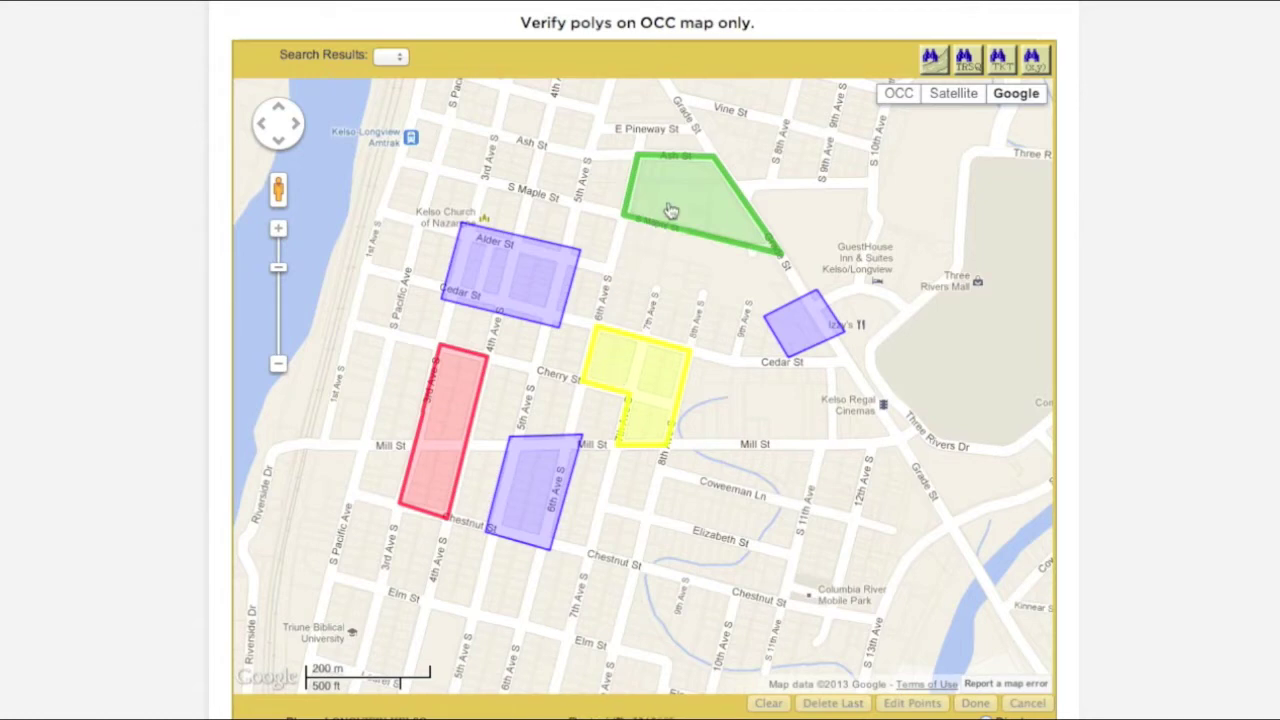
click(812, 343)
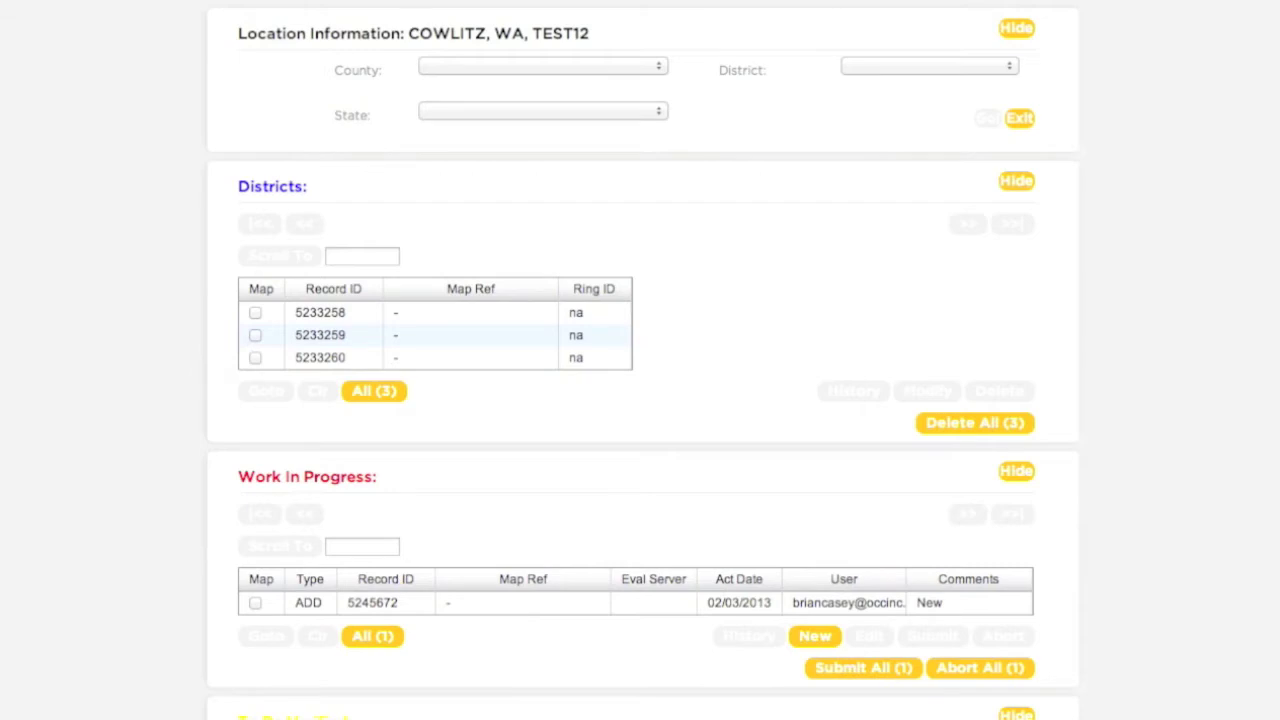
- Select district record 5233260, mark it for mapping, and begin modifying it
click(325, 335)
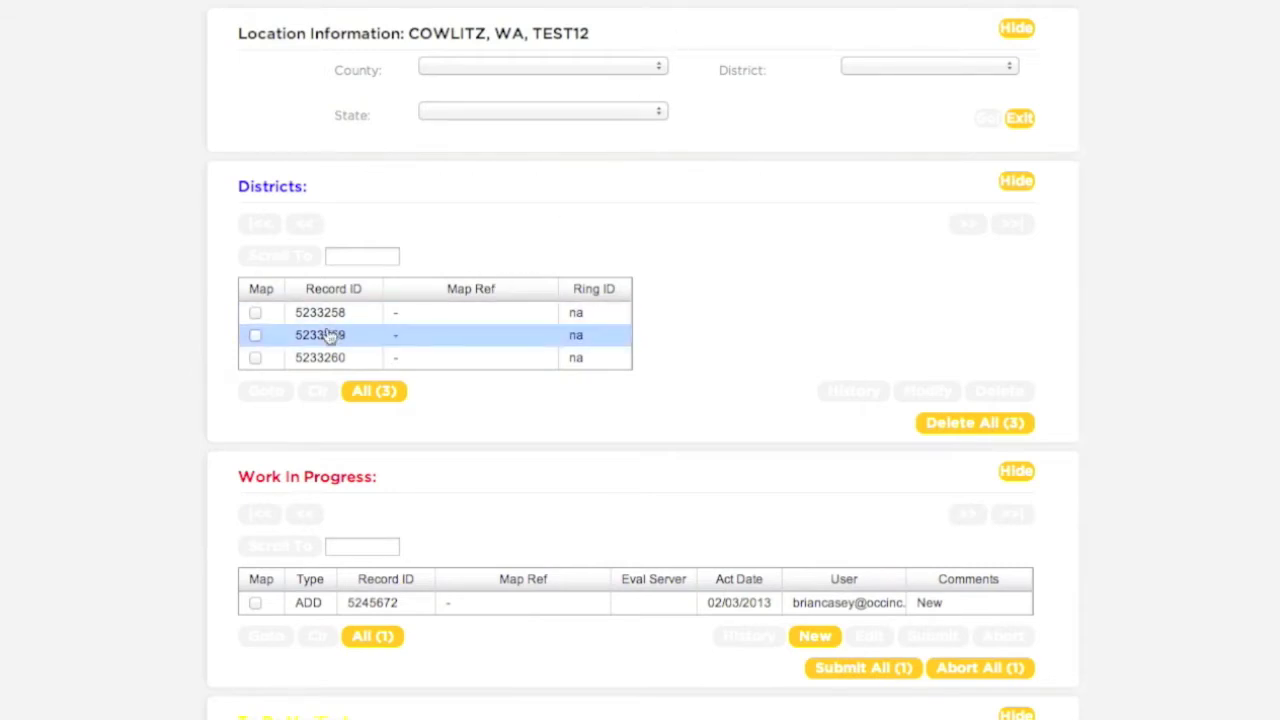
click(268, 358)
click(256, 358)
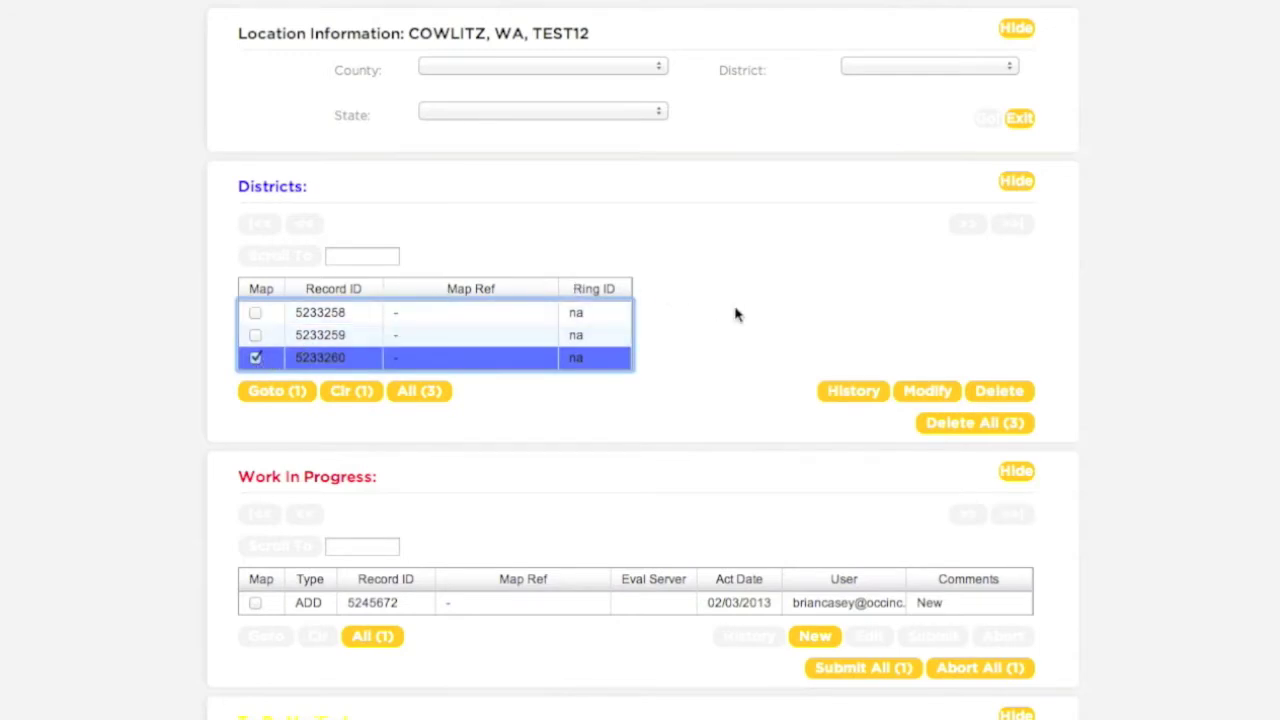
click(902, 396)
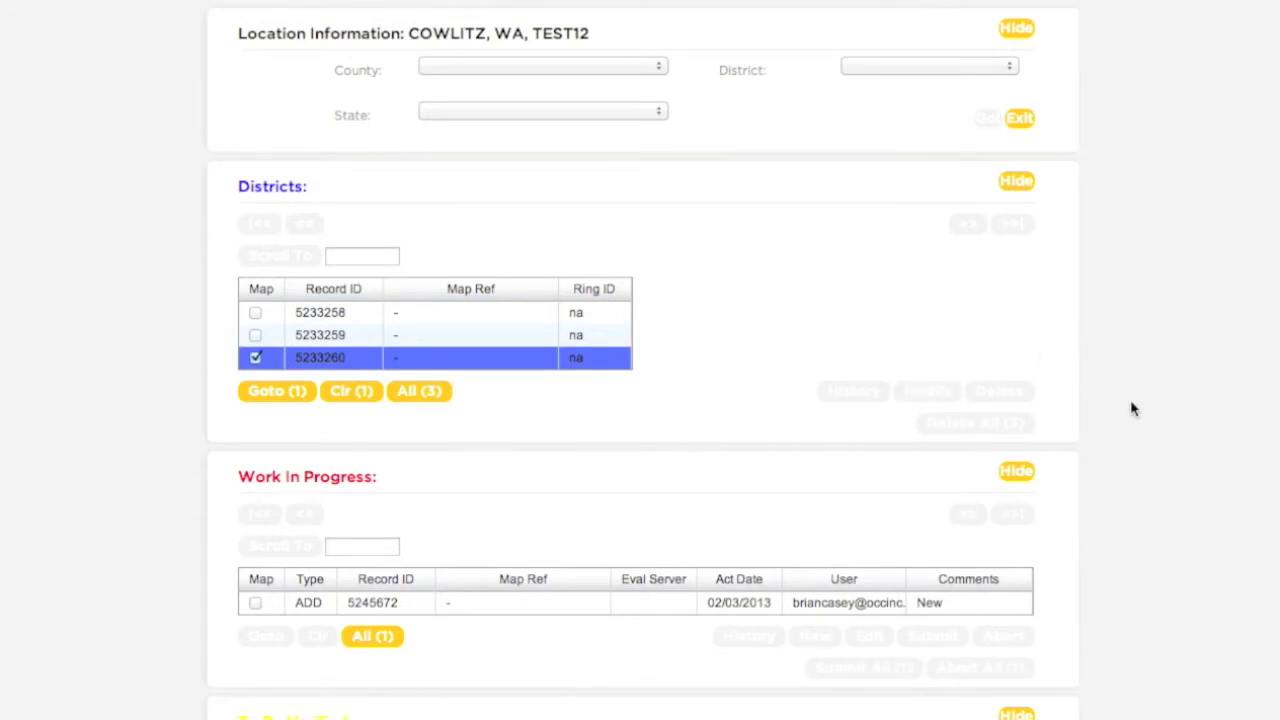
- Drag district 5233260's vertices to Cedar St, west to S 9th Ave, and down along Grade St
scroll(1132, 410, down, 12)
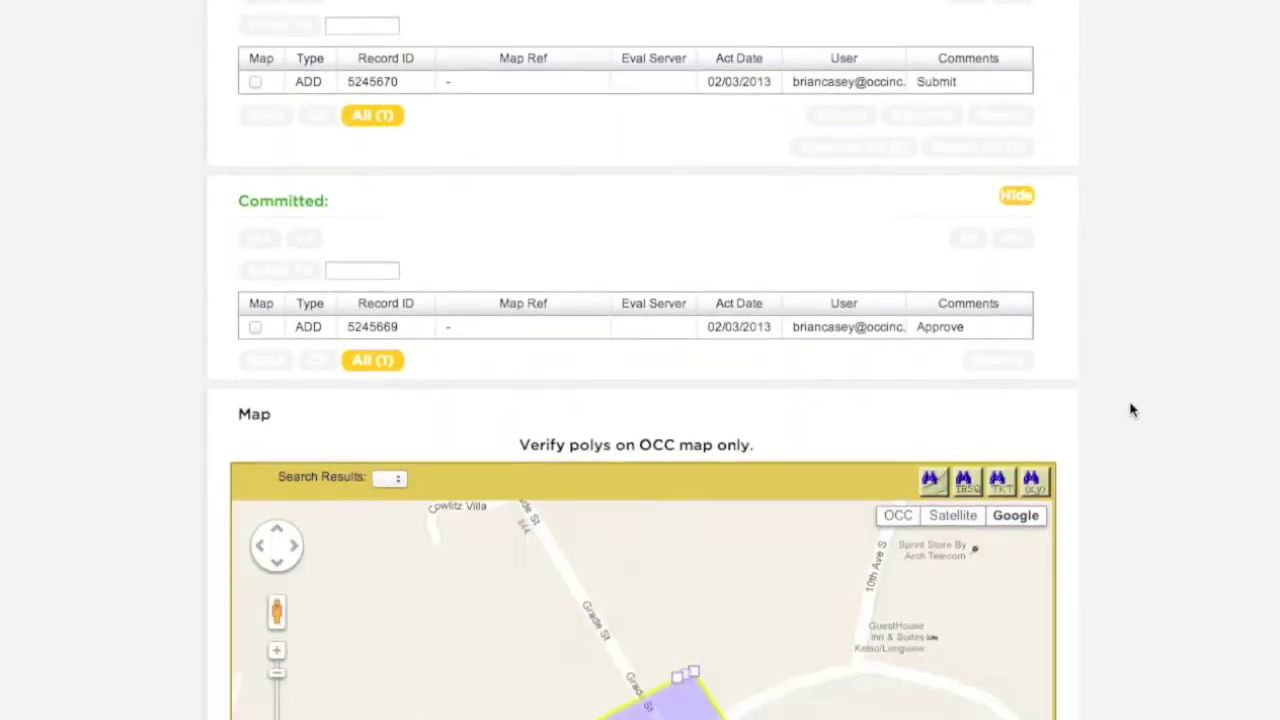
scroll(1132, 410, down, 2)
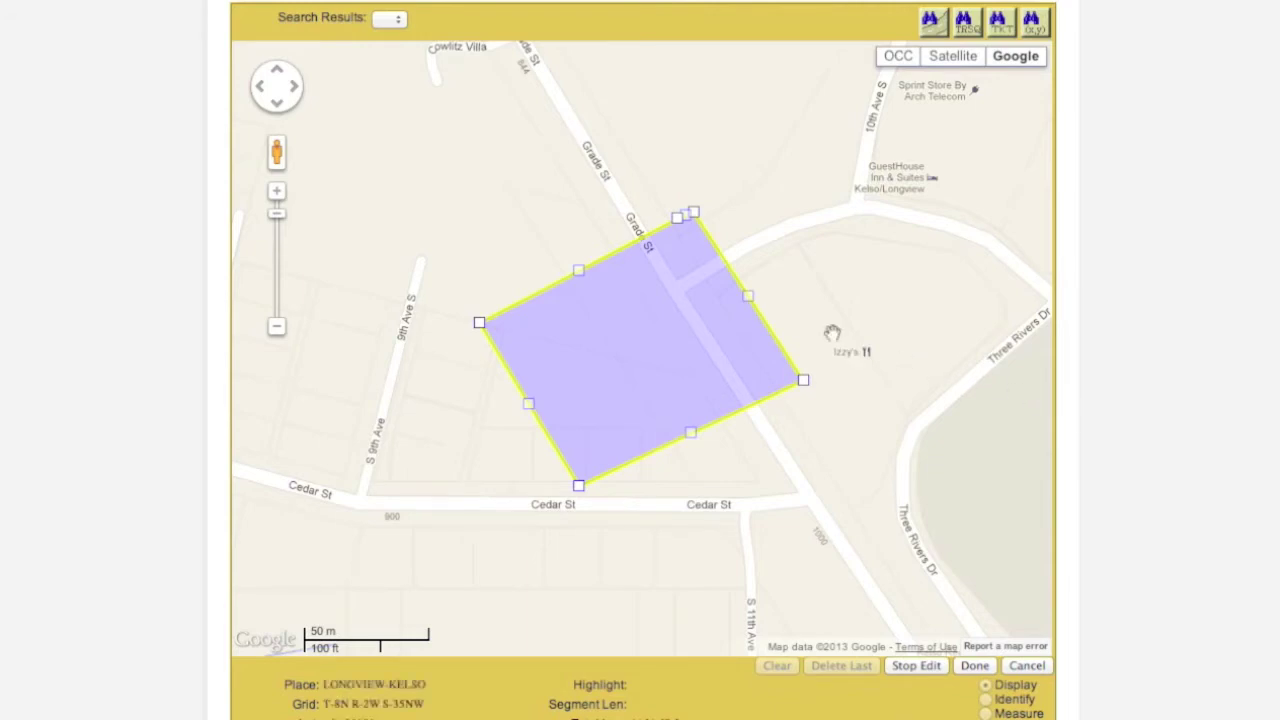
click(697, 215)
drag(697, 217, 685, 292)
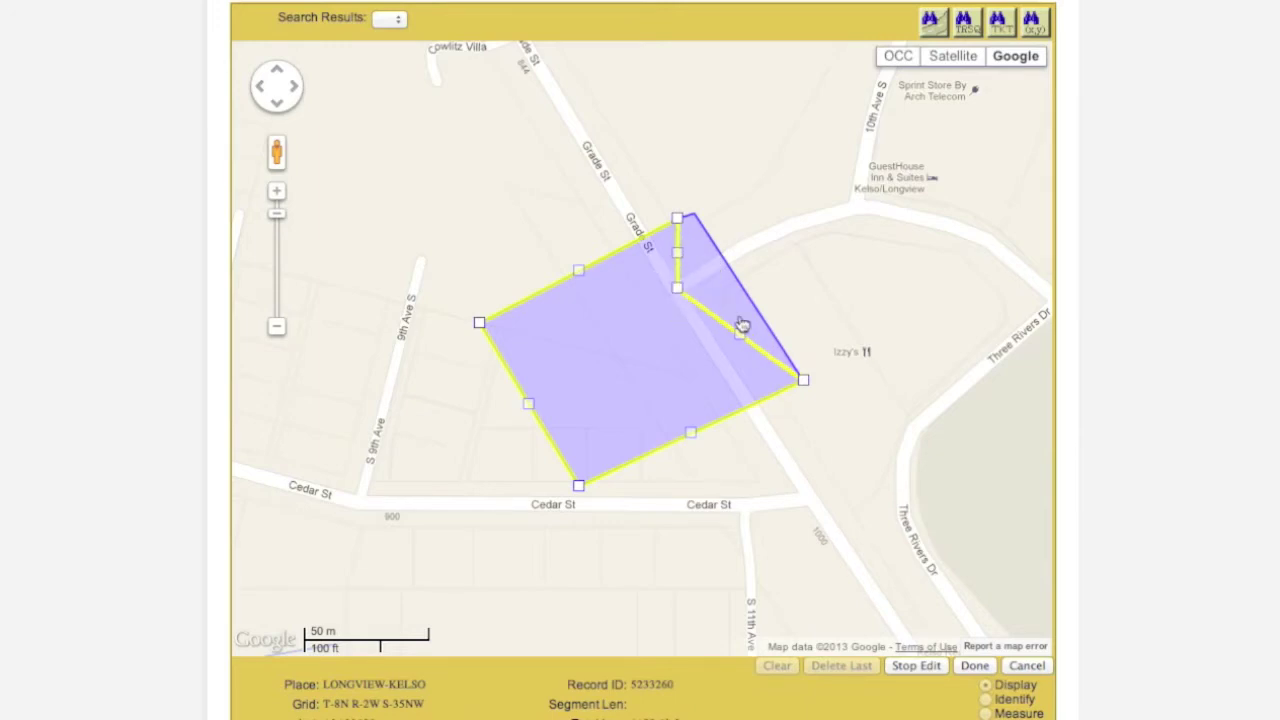
drag(805, 380, 815, 505)
drag(578, 486, 360, 504)
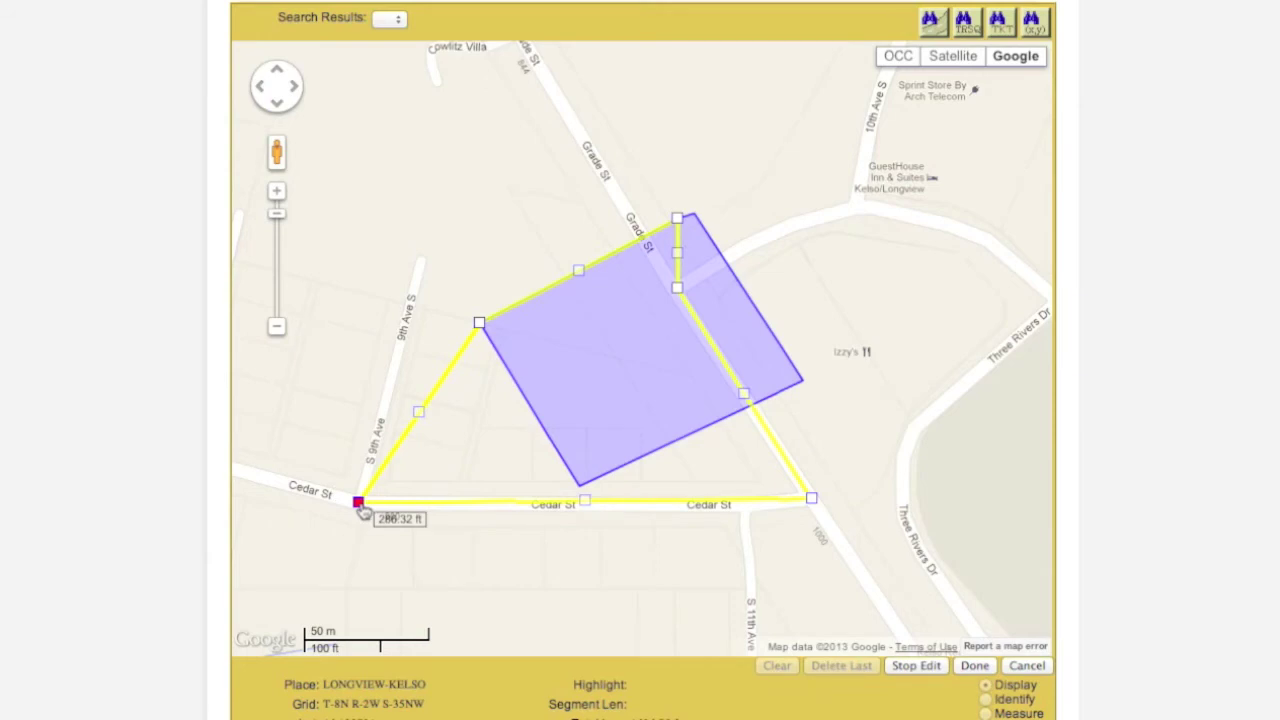
drag(479, 323, 421, 262)
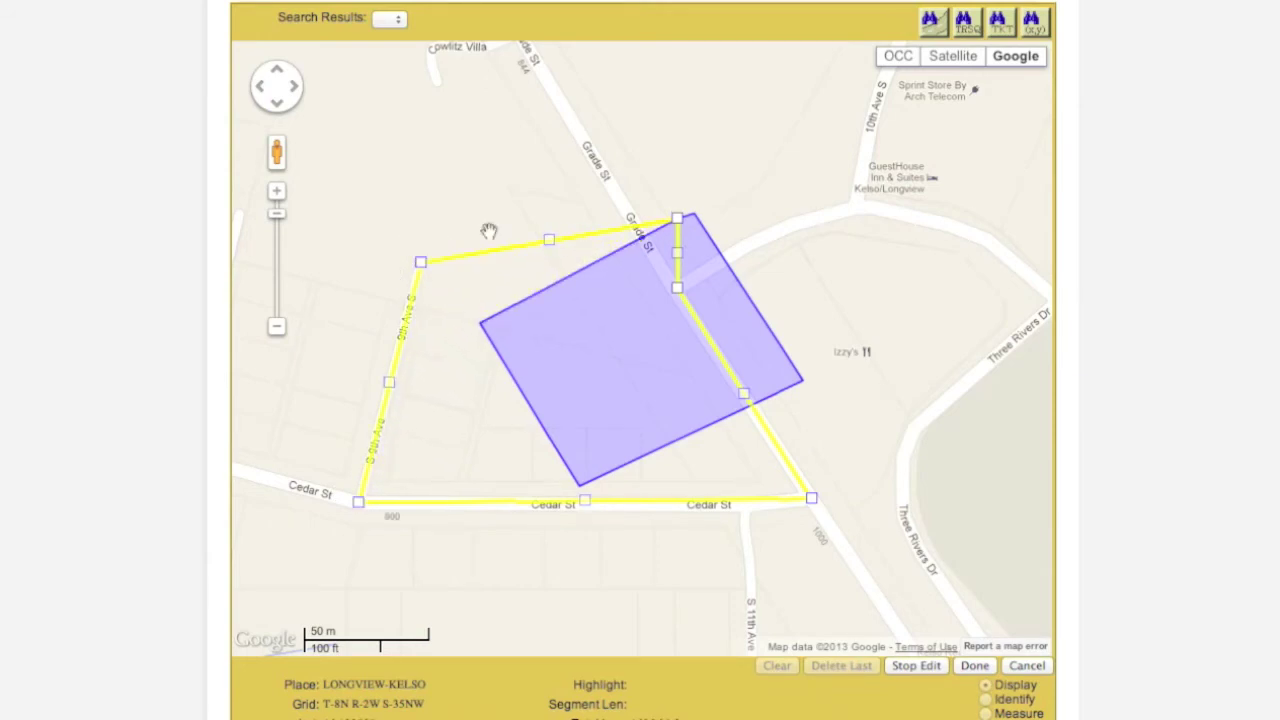
drag(677, 217, 660, 259)
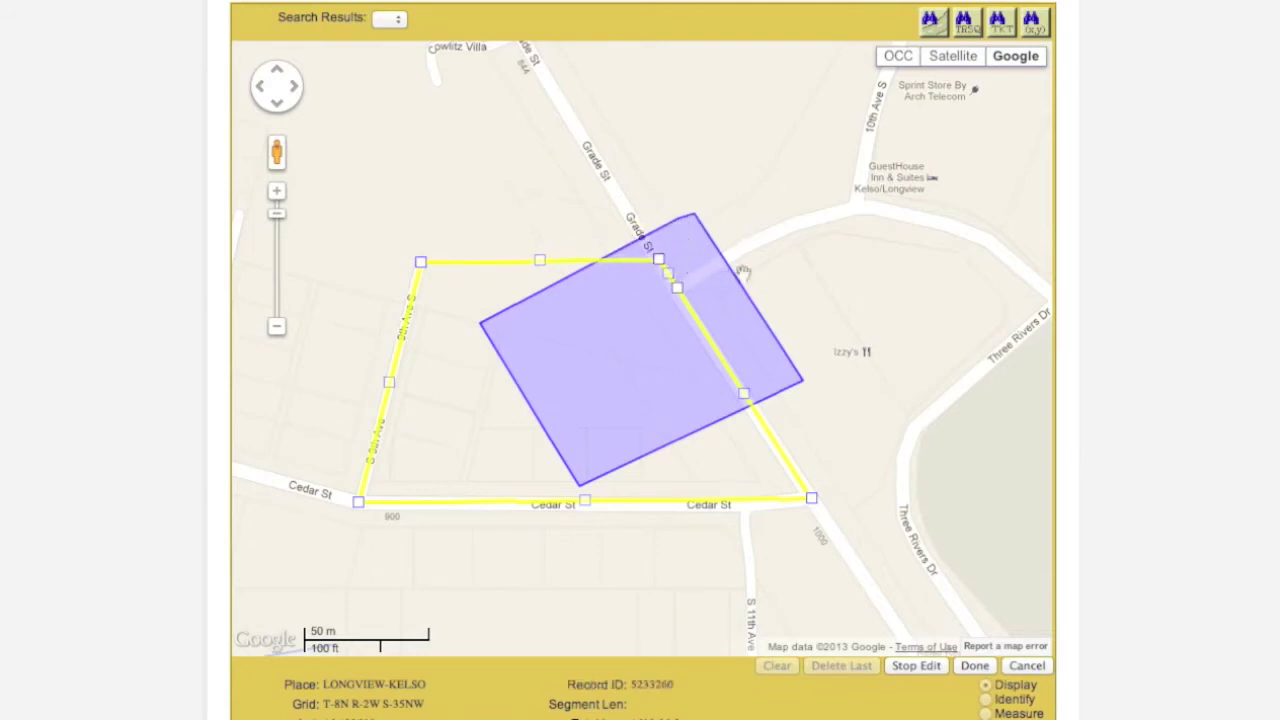
- Finish the edit, accept the OCC warning, and save the transaction with comment Modify
click(977, 670)
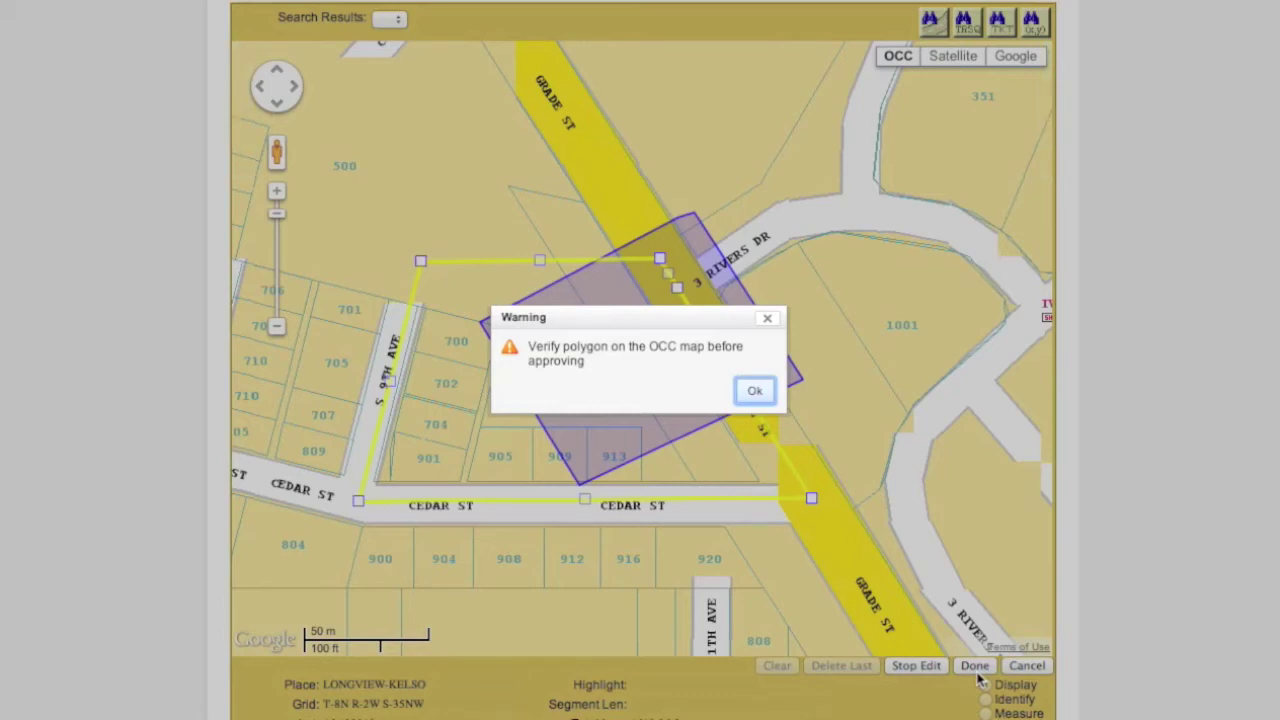
click(755, 395)
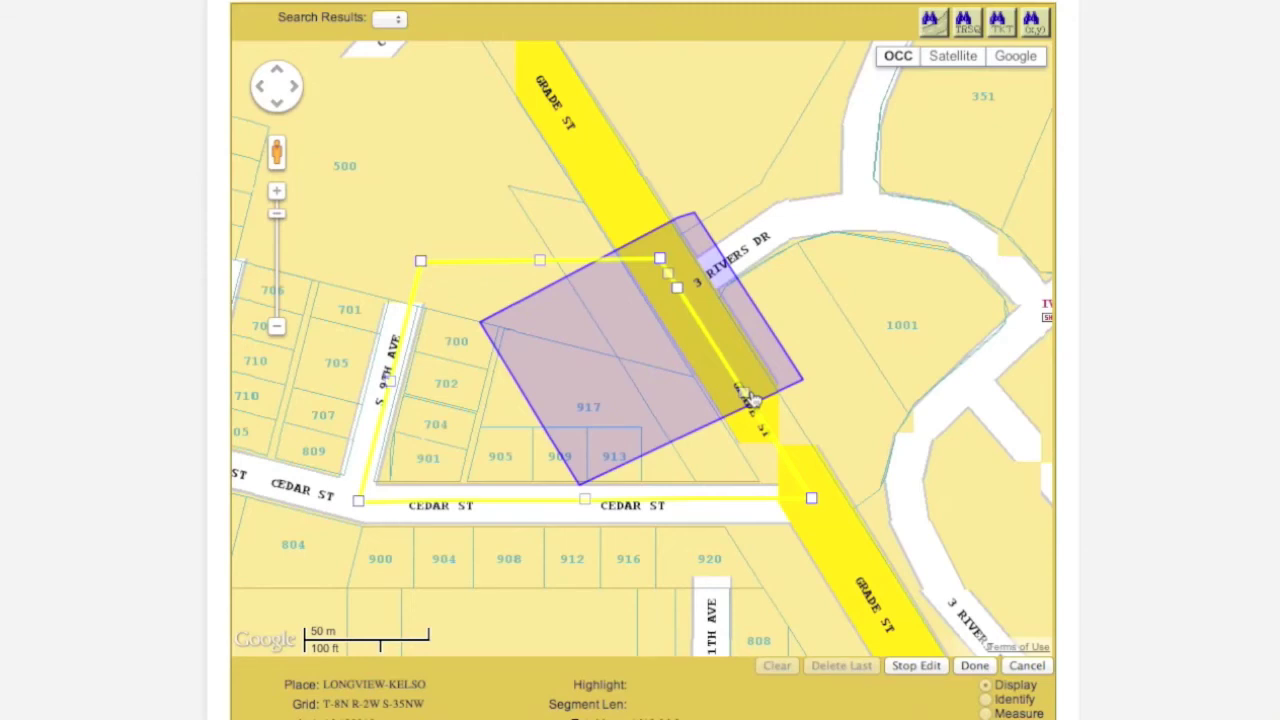
click(975, 666)
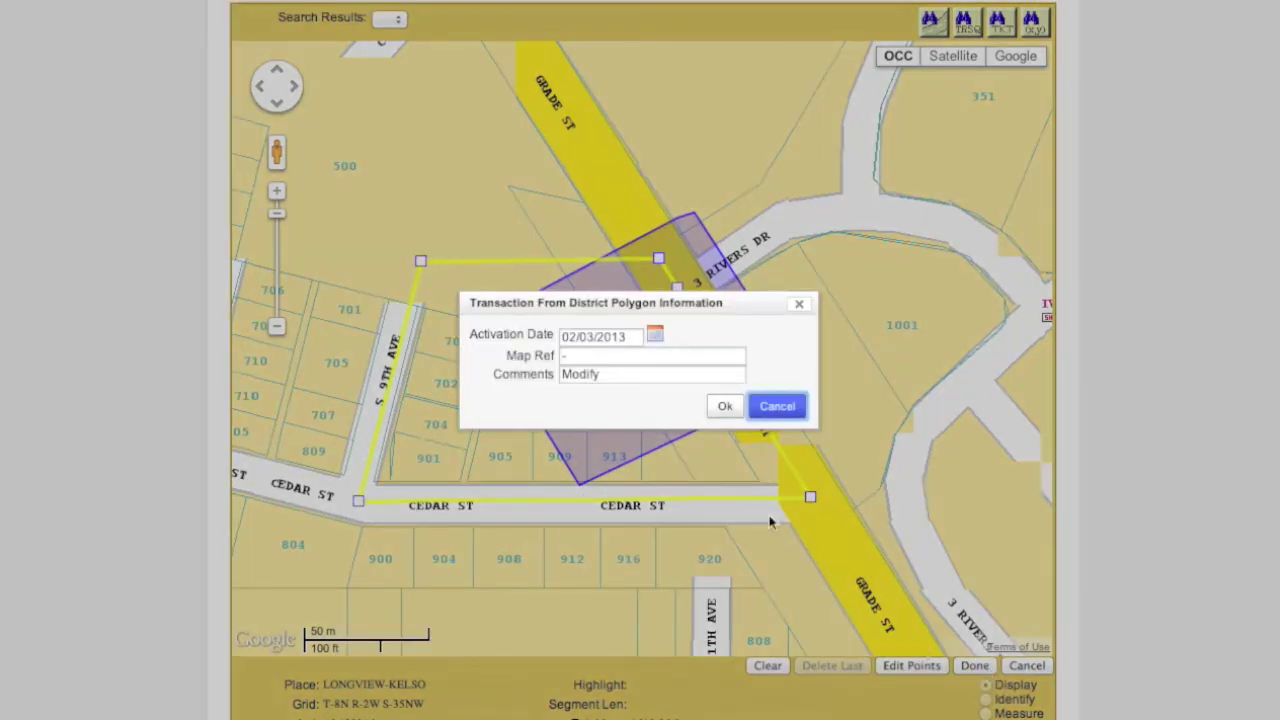
click(724, 409)
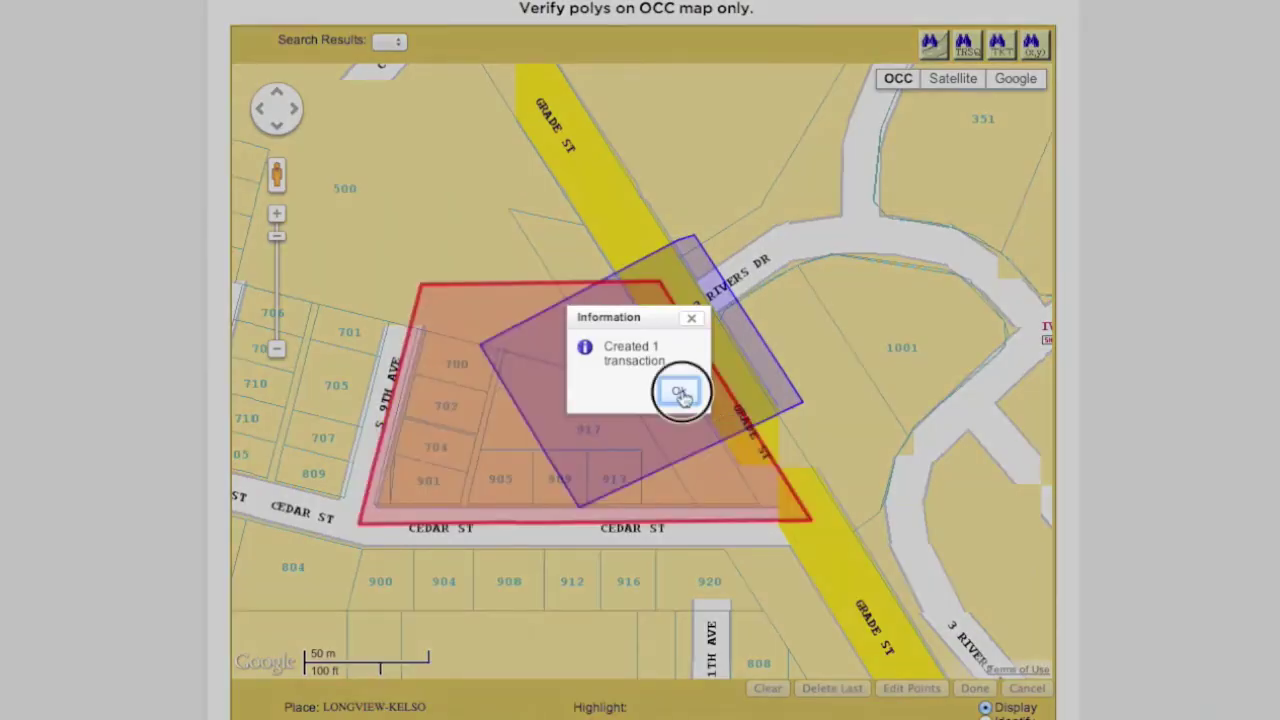
- Dismiss the 'Created 1 transaction' notice and identify the red polygon as work-in-progress record 5233260
click(679, 392)
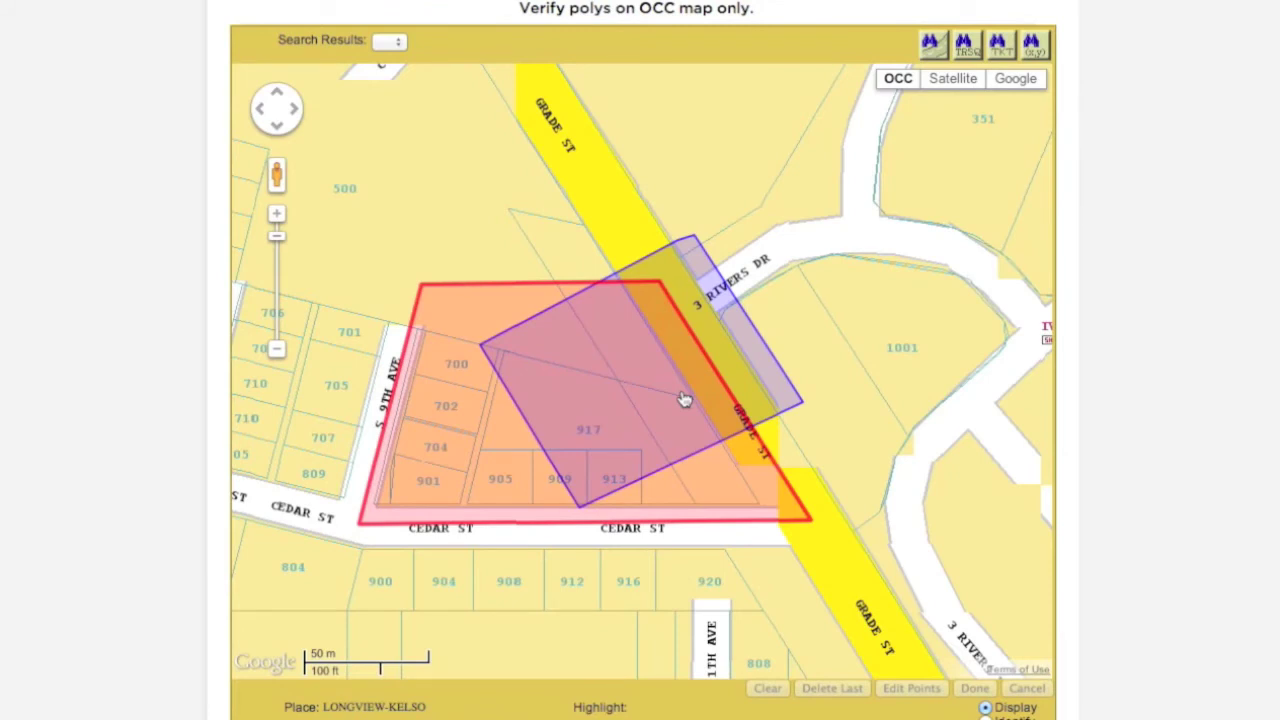
click(438, 448)
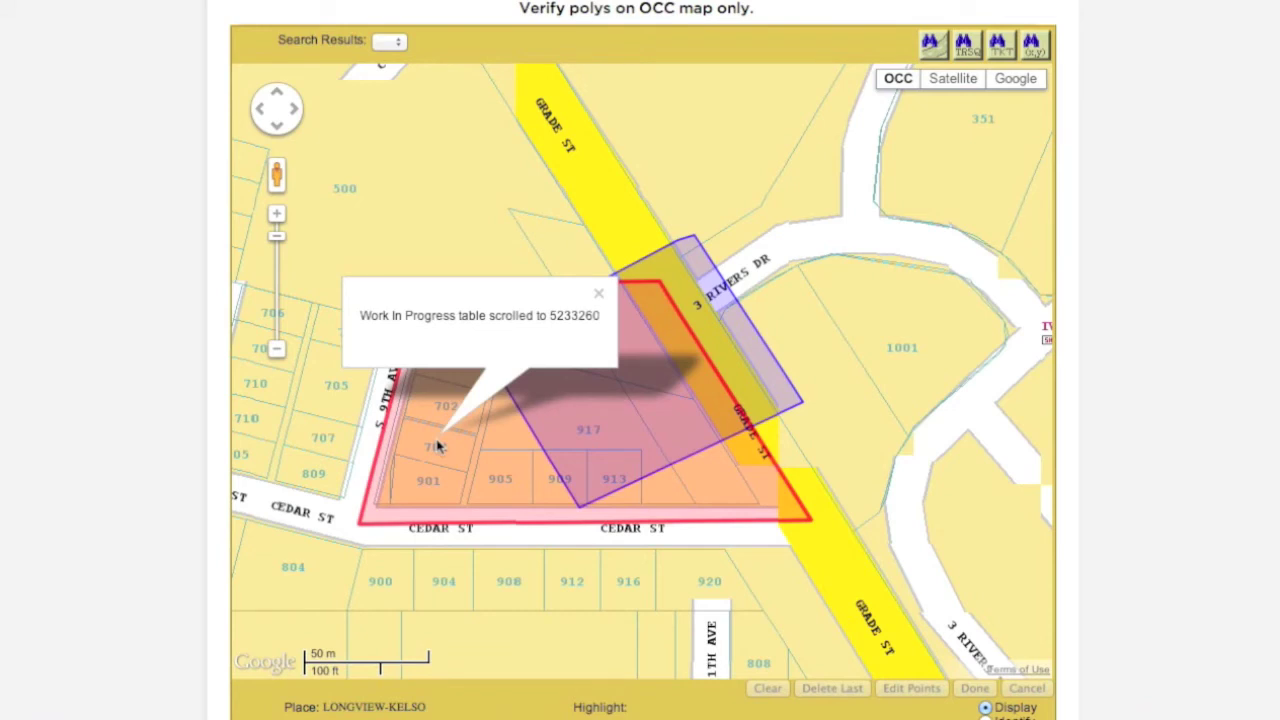
click(599, 295)
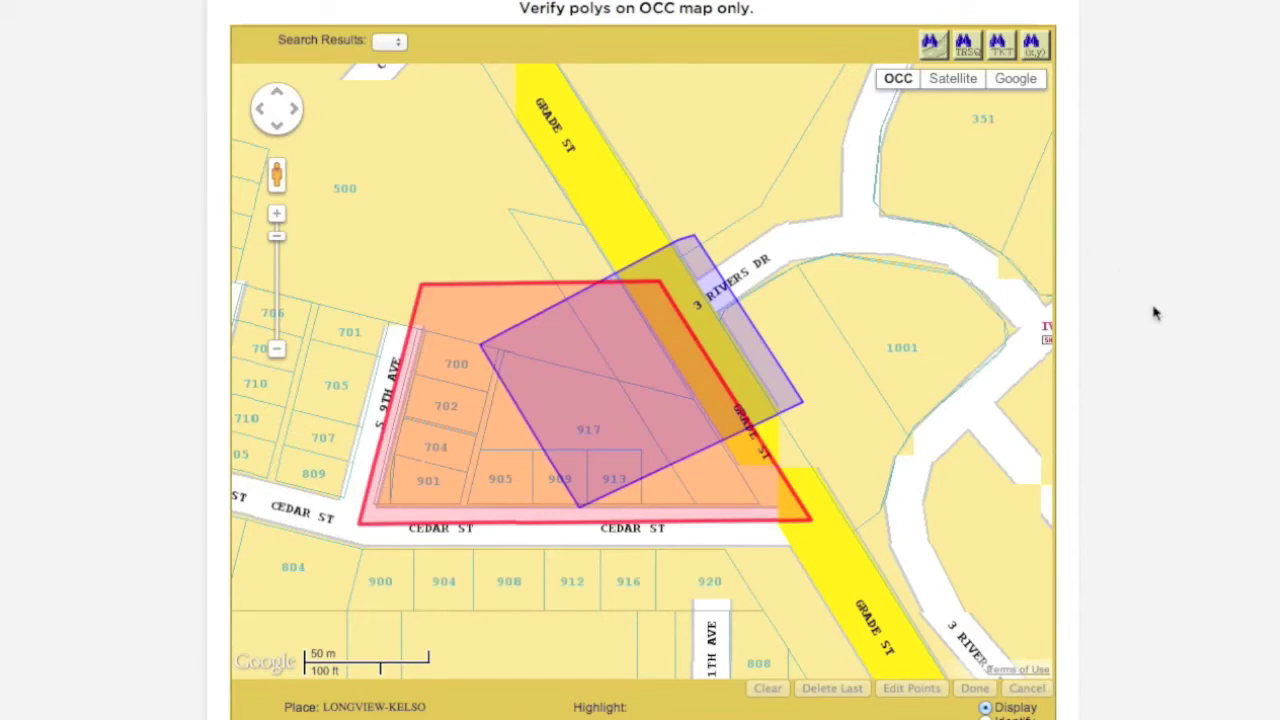
- Submit the MOD 5233260 Work In Progress row and confirm both dialogs
scroll(1154, 314, up, 7)
scroll(1154, 314, up, 4)
scroll(1154, 314, up, 1)
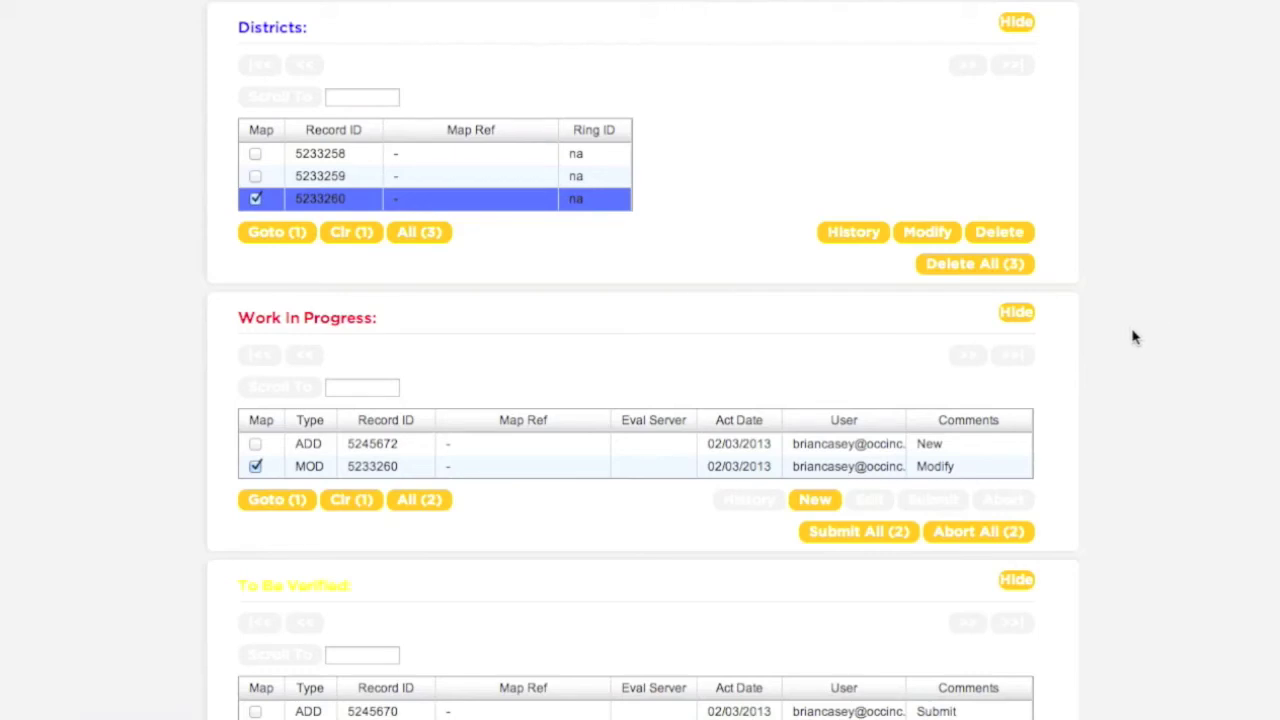
click(257, 472)
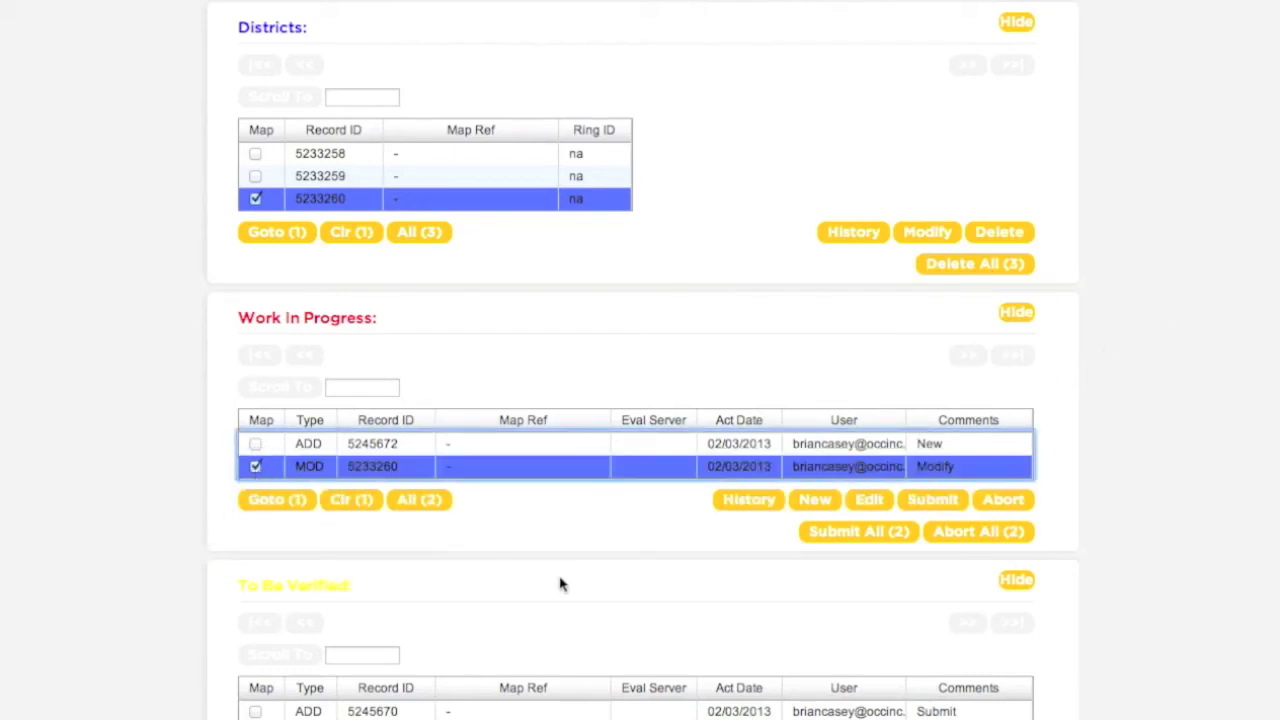
click(913, 505)
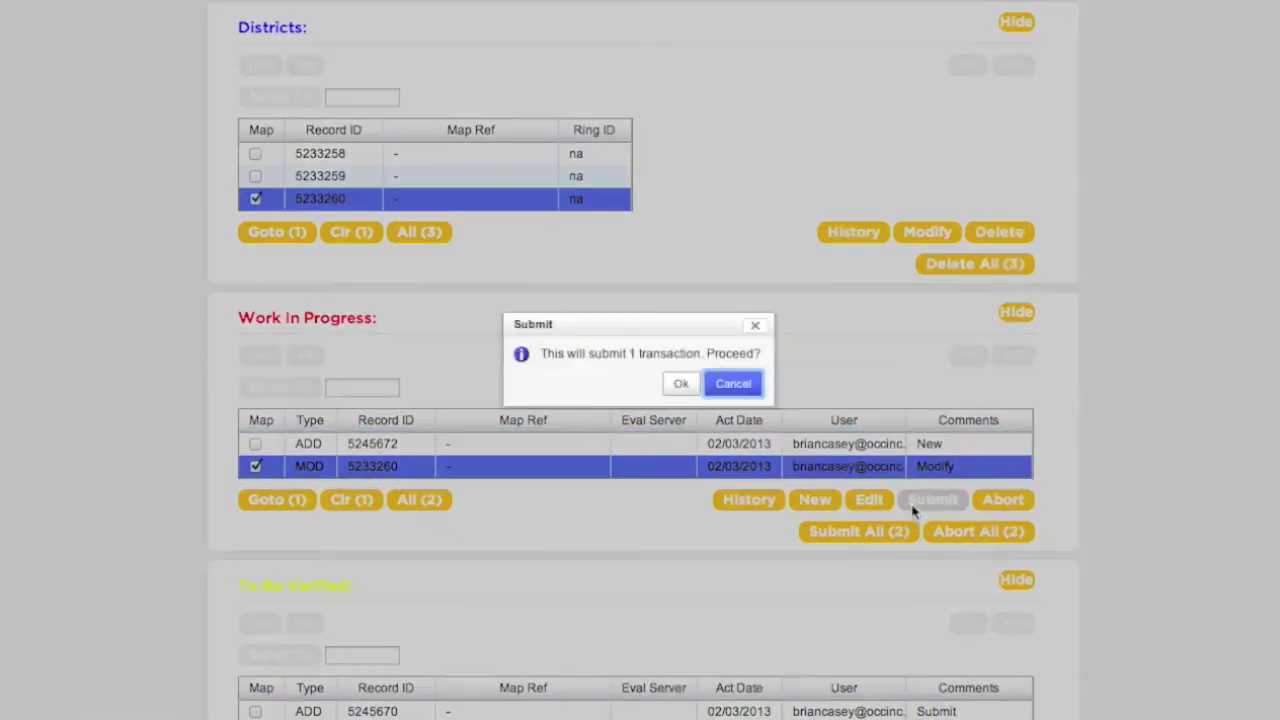
click(683, 384)
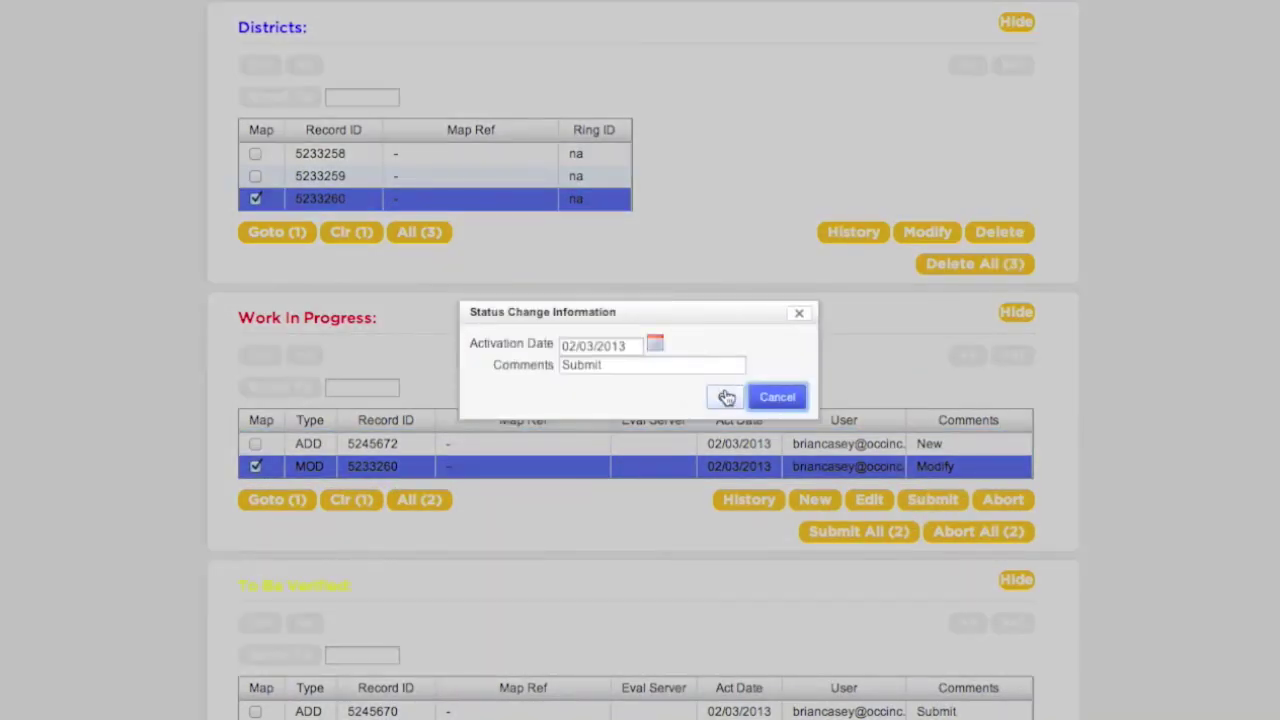
click(727, 400)
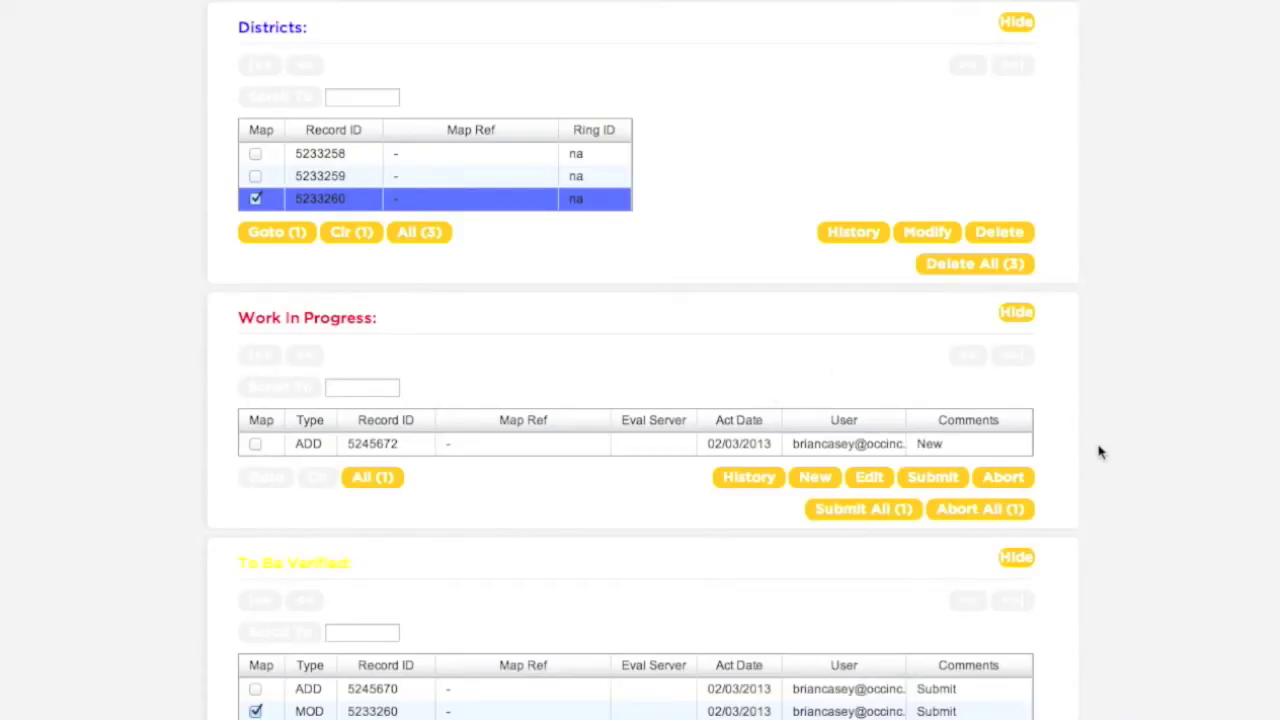
- Identify the submitted polygon on the map as To Be Verified record 5233260, then return to the tables
scroll(1100, 453, down, 10)
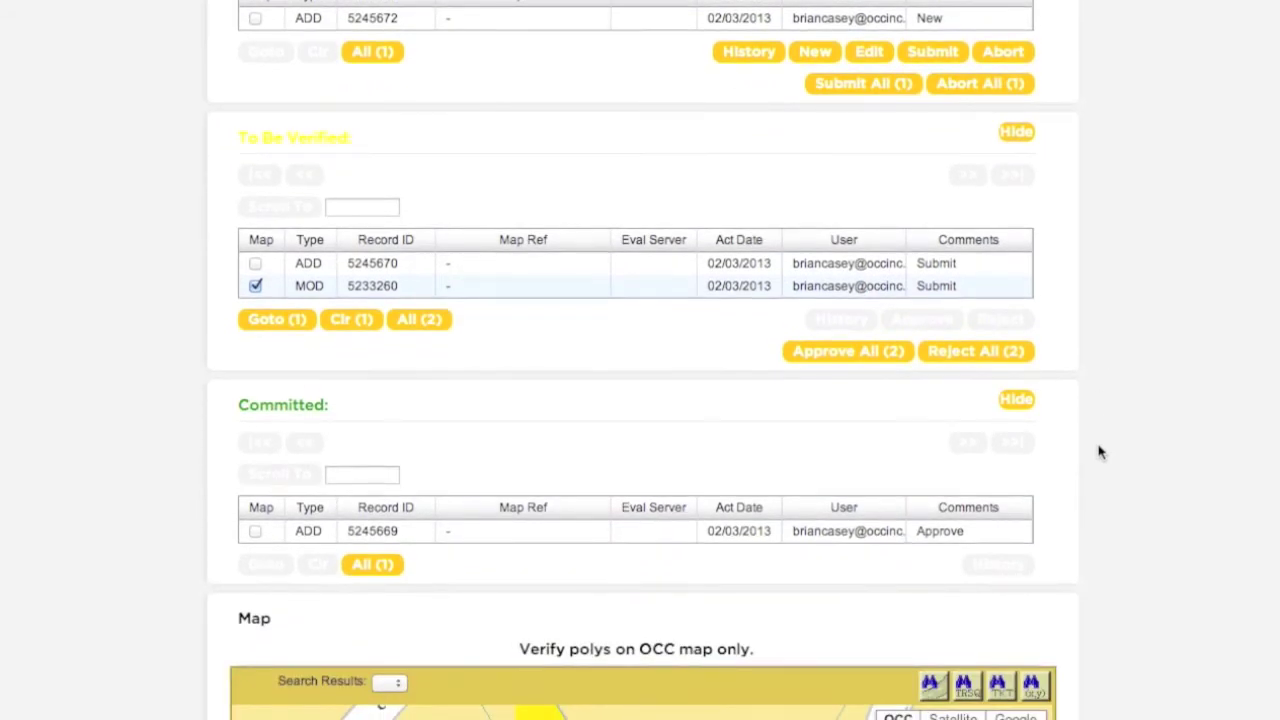
scroll(1100, 453, down, 15)
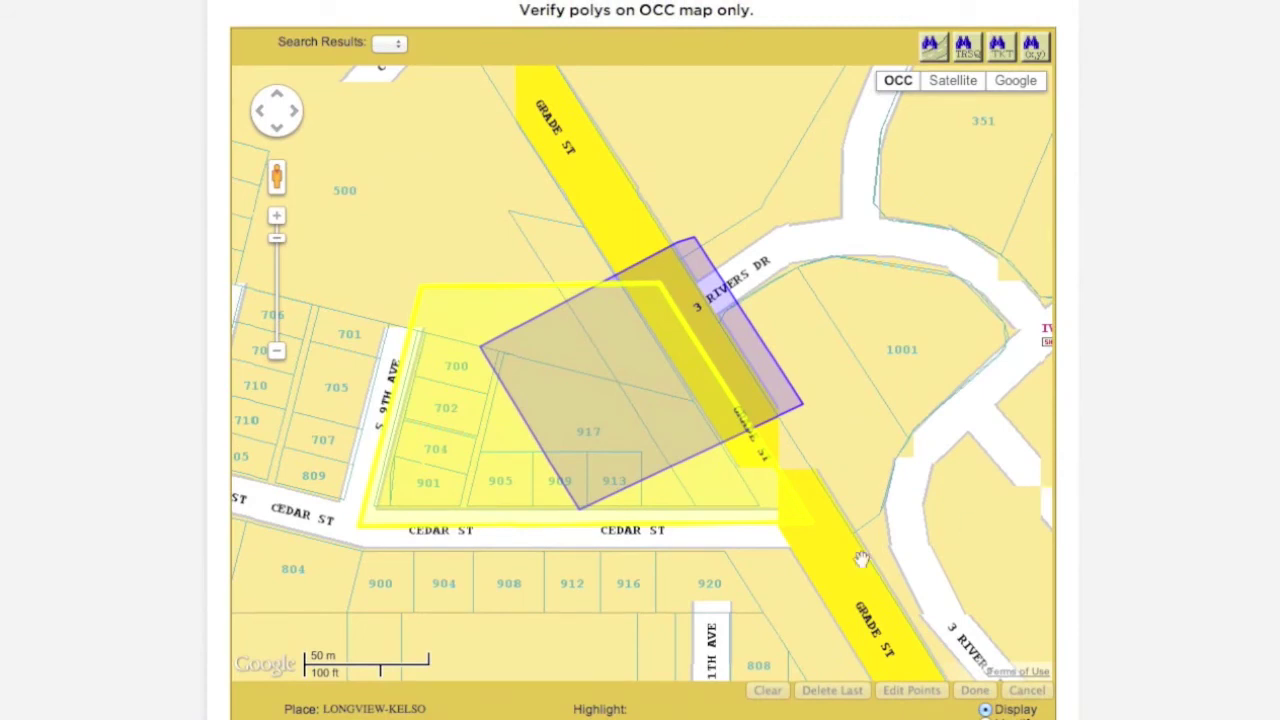
click(683, 512)
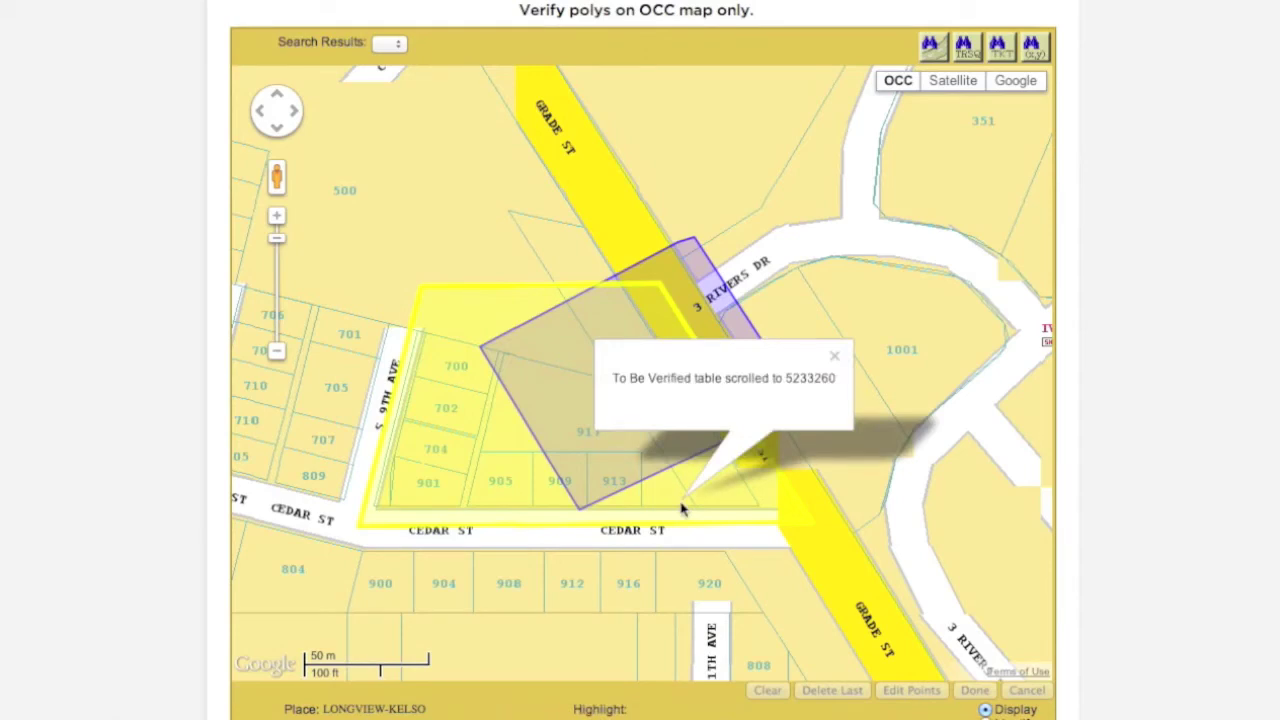
click(835, 357)
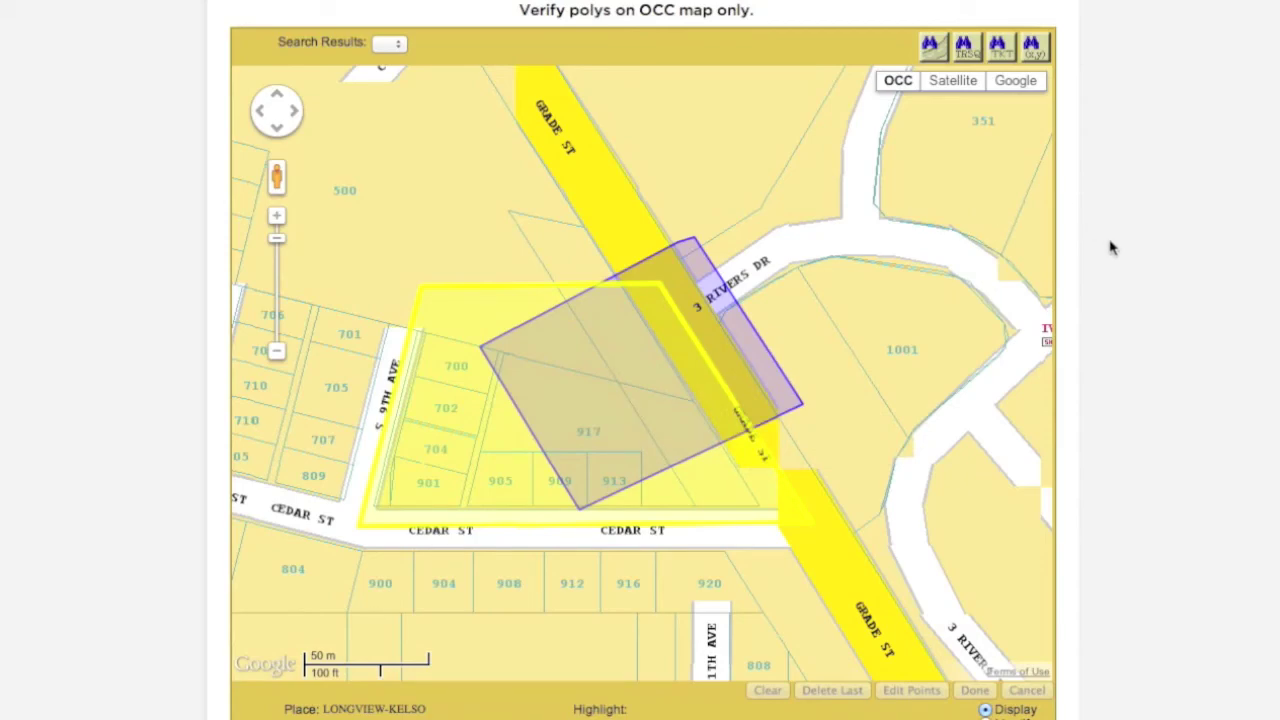
scroll(1113, 248, up, 8)
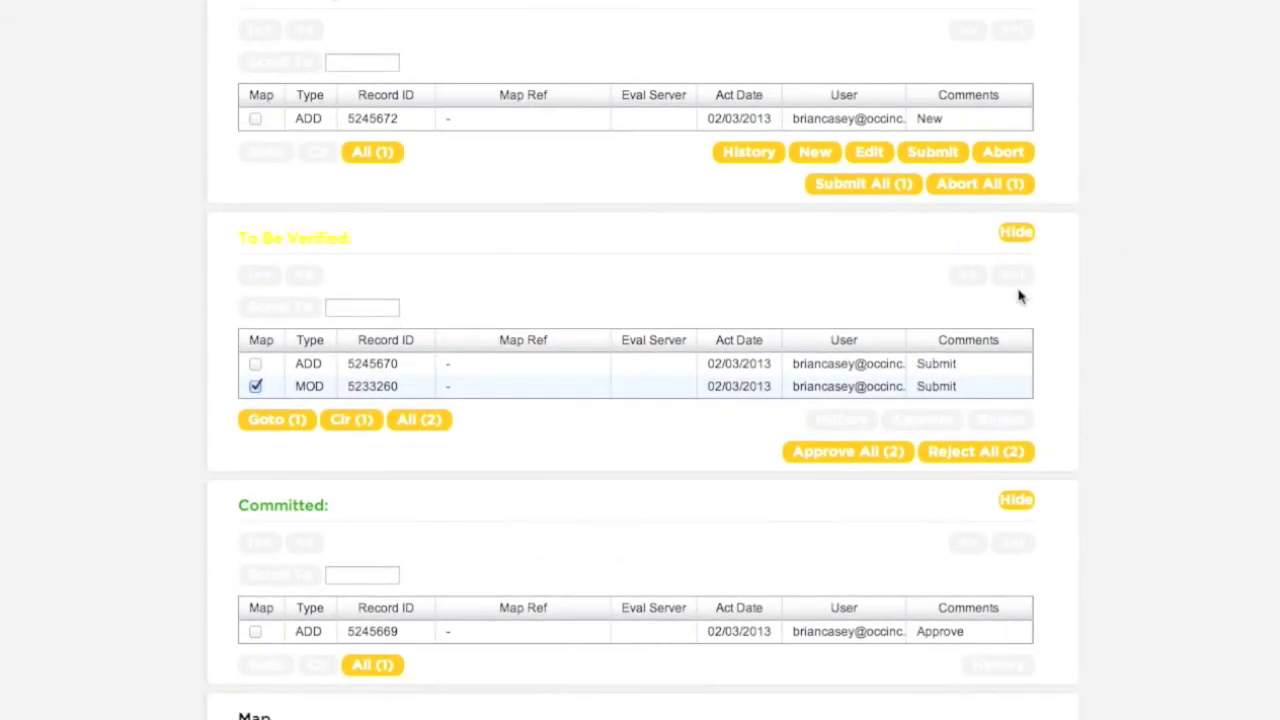
- Approve the MOD 5233260 To Be Verified row and confirm both dialogs
click(256, 389)
click(256, 388)
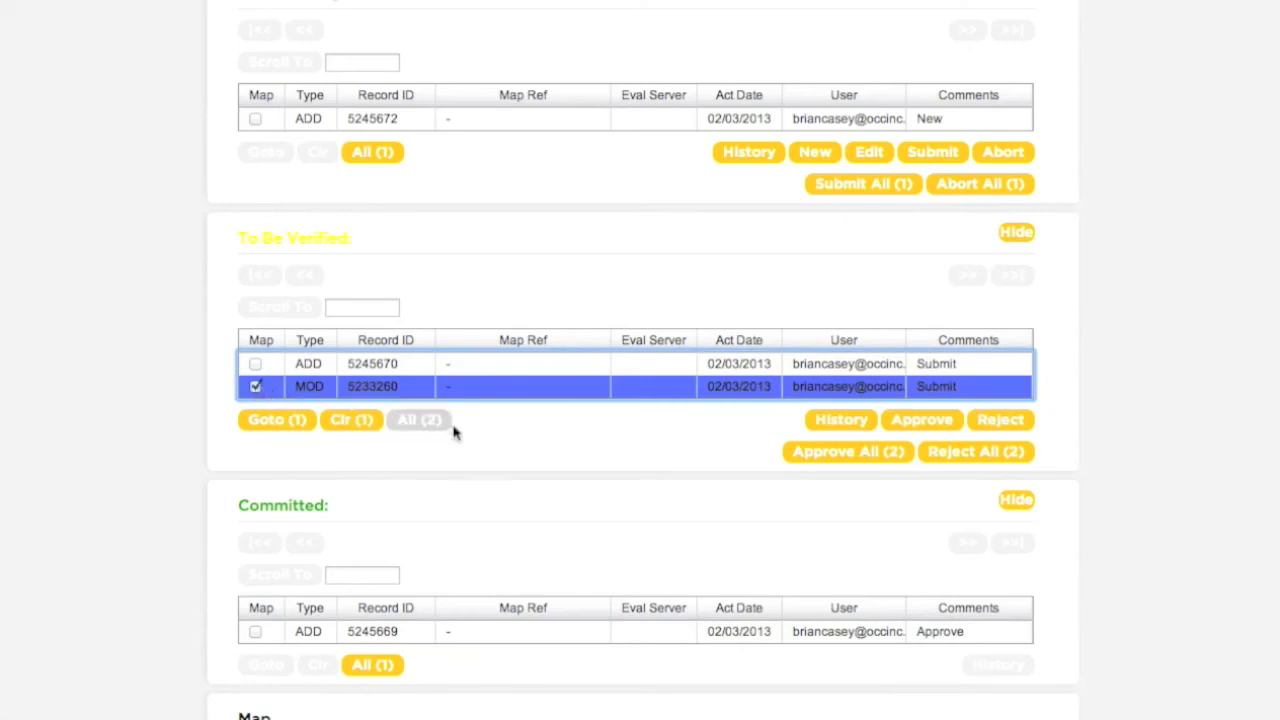
click(897, 427)
click(897, 427)
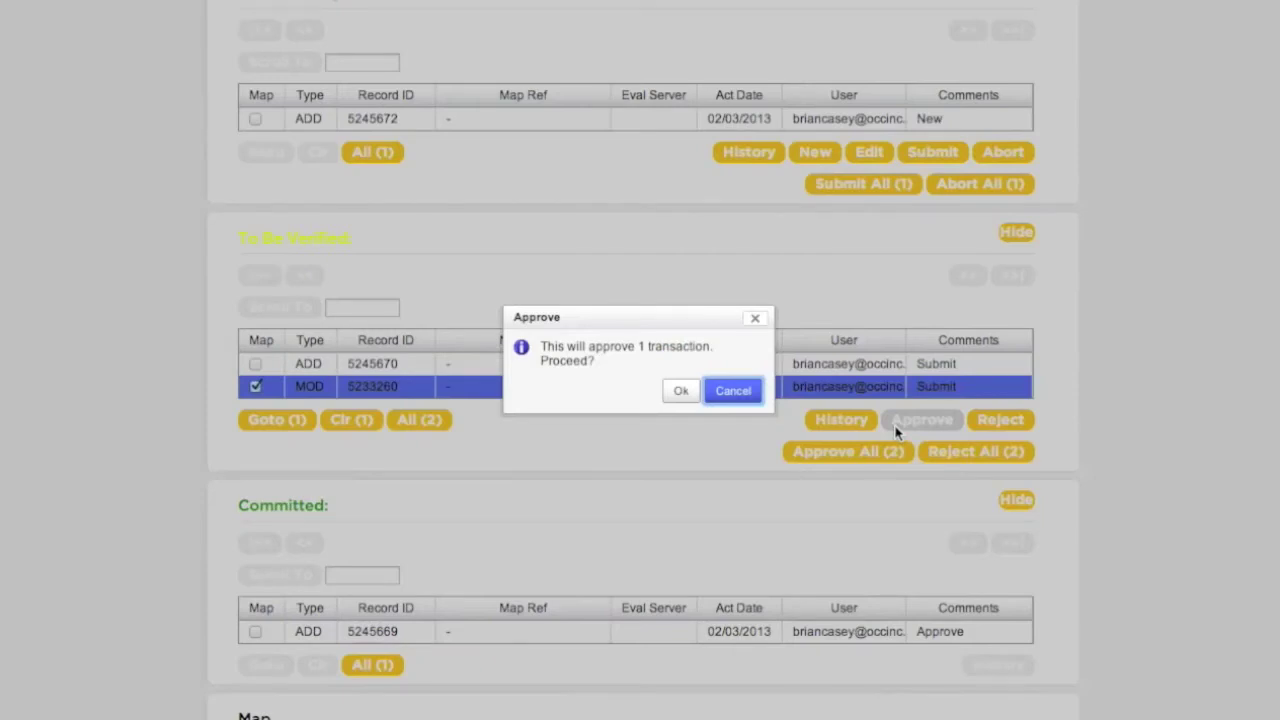
click(681, 391)
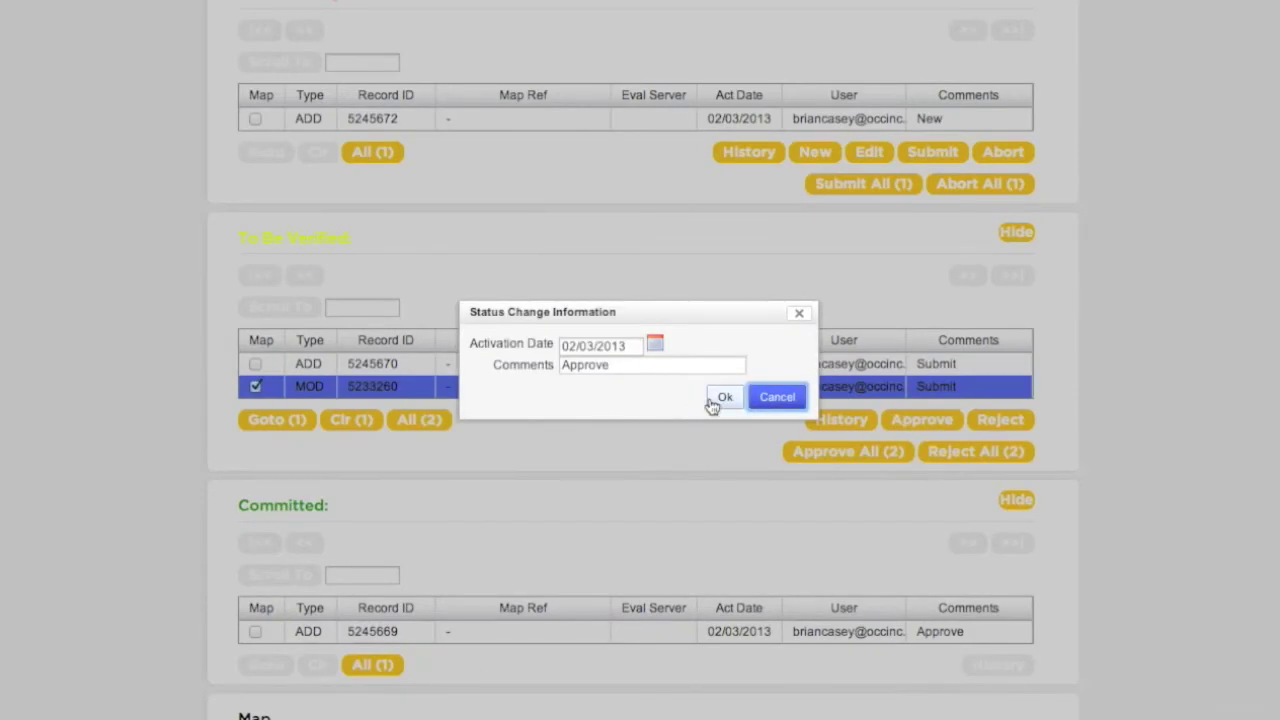
click(718, 402)
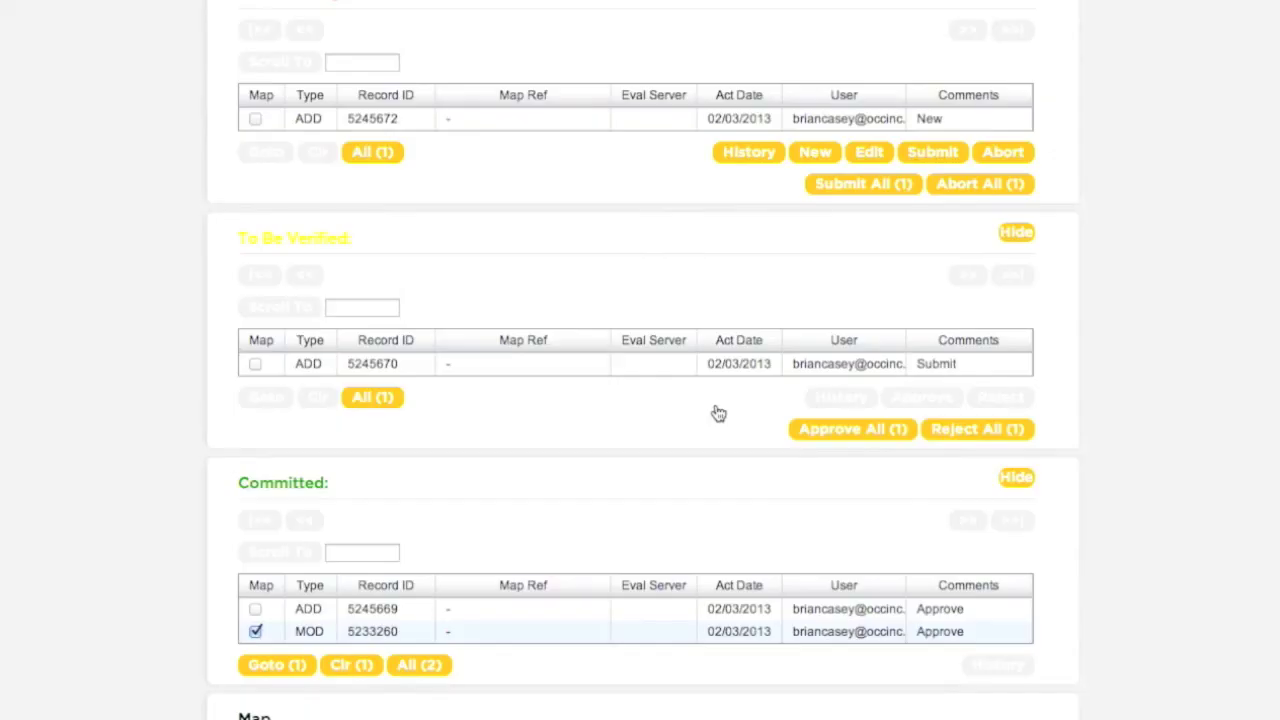
scroll(1094, 516, down, 6)
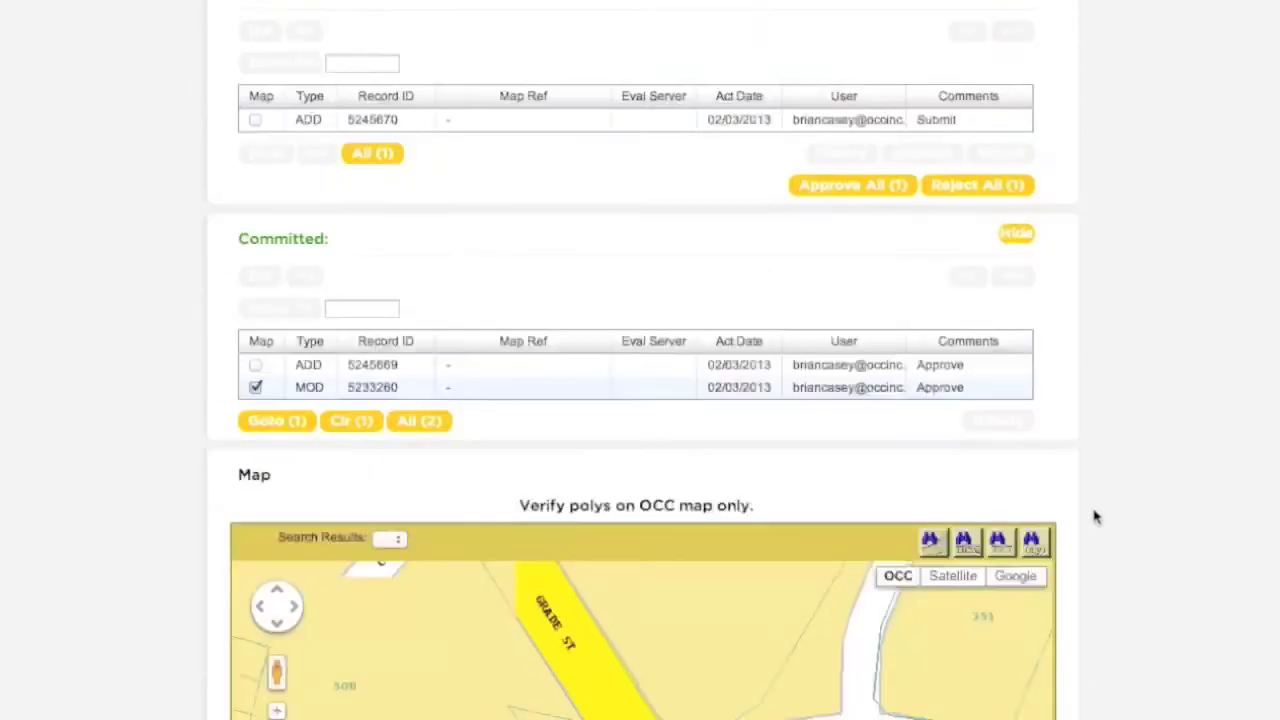